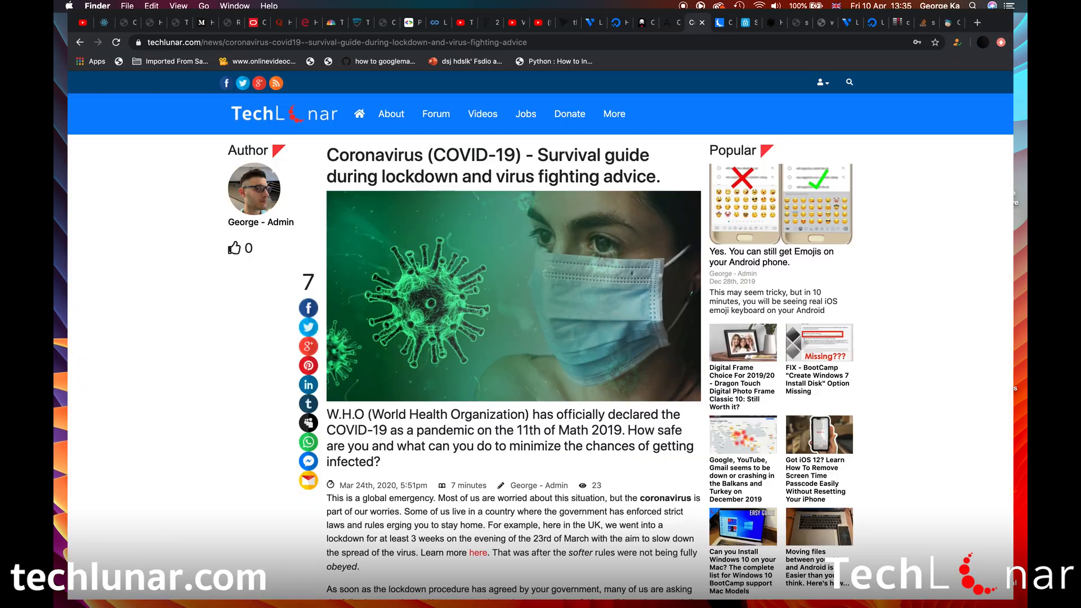
pyautogui.scroll(-10, 513, 338)
pyautogui.scroll(-15, 514, 338)
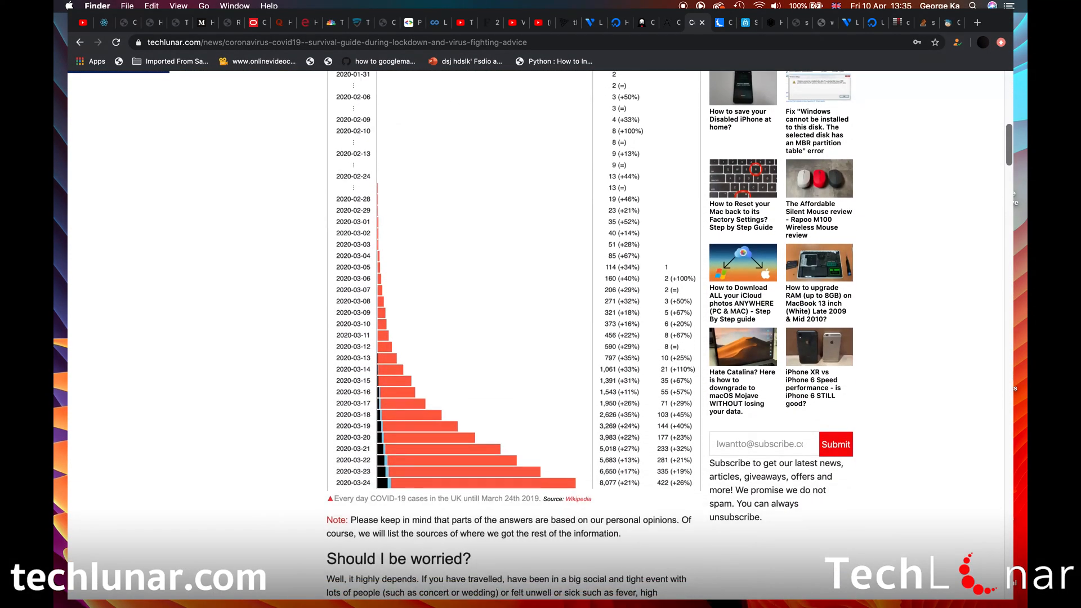
pyautogui.scroll(-10, 514, 315)
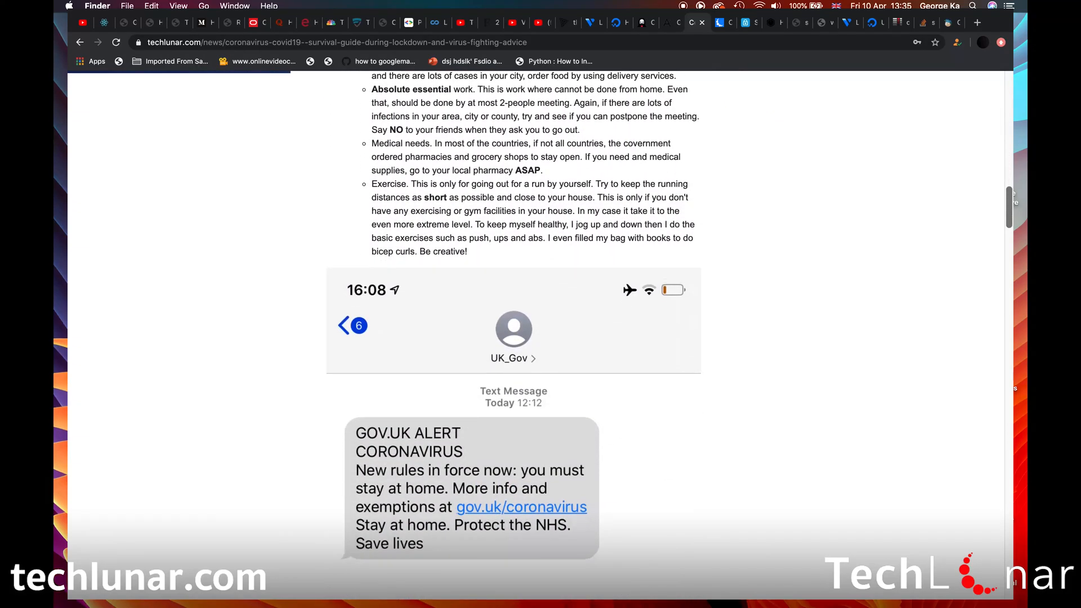
pyautogui.scroll(-4, 514, 315)
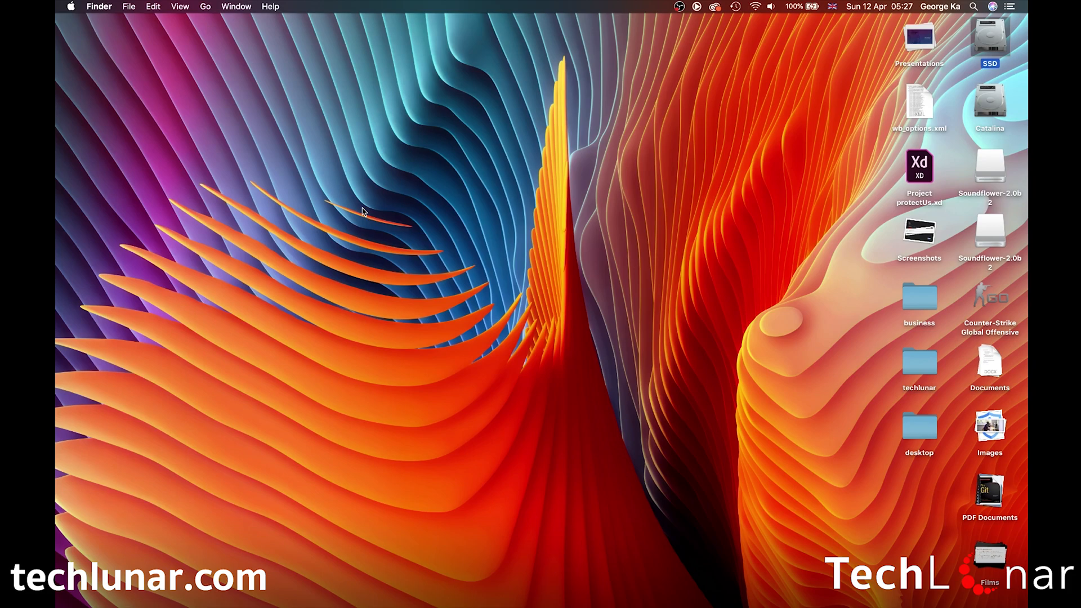
# Open Rogue Amoeba's Soundflower page from the Google results for soundflower and follow its link to the GitHub project.
pyautogui.moveTo(918, 594)
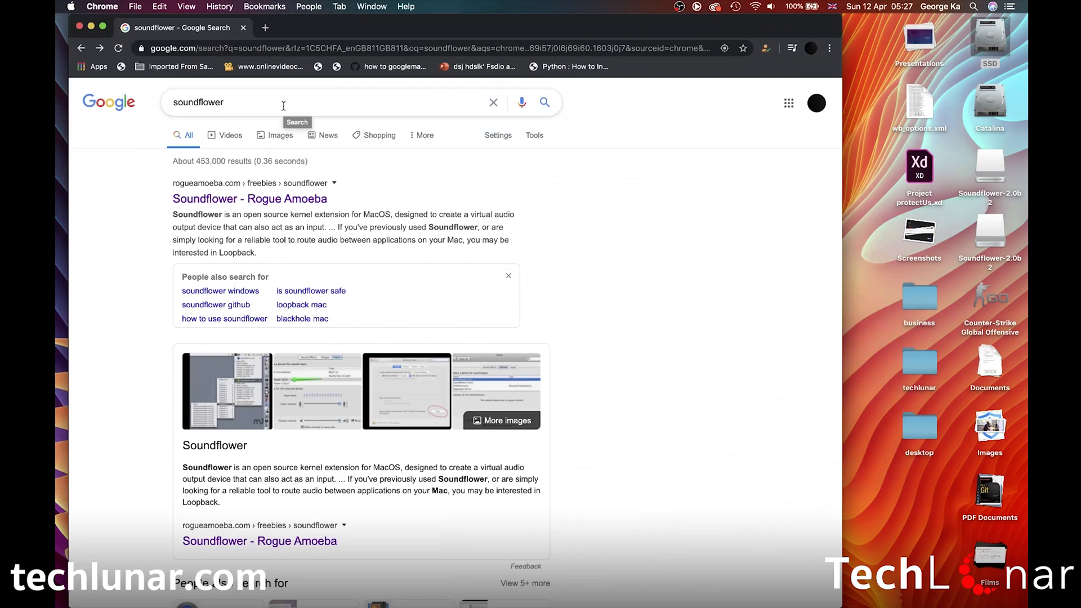
pyautogui.moveTo(226, 103); pyautogui.dragTo(162, 96)
pyautogui.click(111, 159)
pyautogui.click(248, 197)
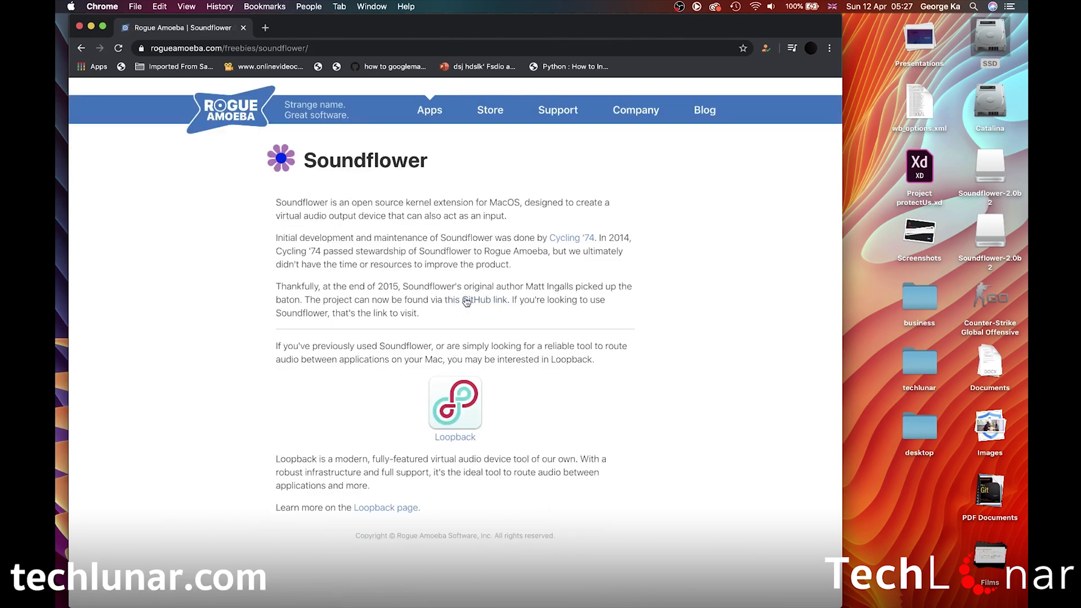
pyautogui.click(486, 303)
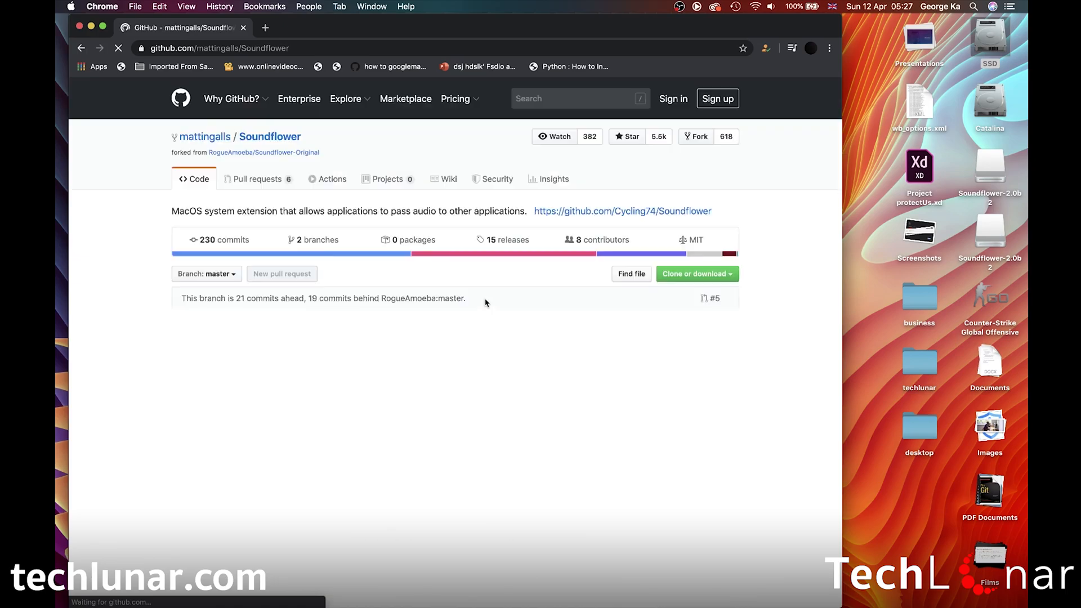
# Open the 2.0b2 release page linked in the Soundflower repository's ReadMe.
pyautogui.scroll(-5, 382, 411)
pyautogui.scroll(-5, 382, 411)
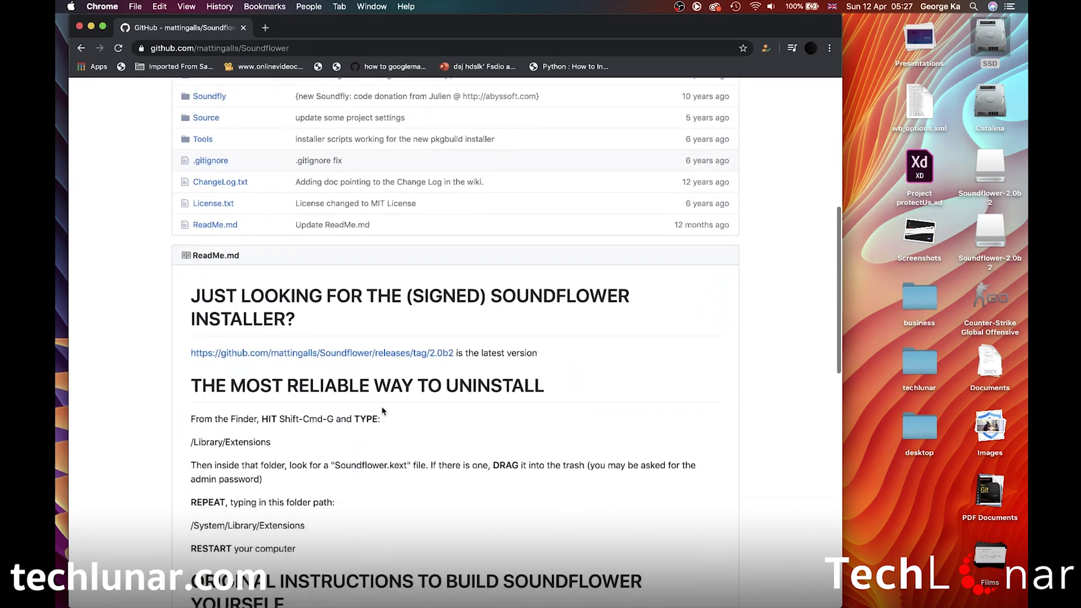
pyautogui.click(393, 334)
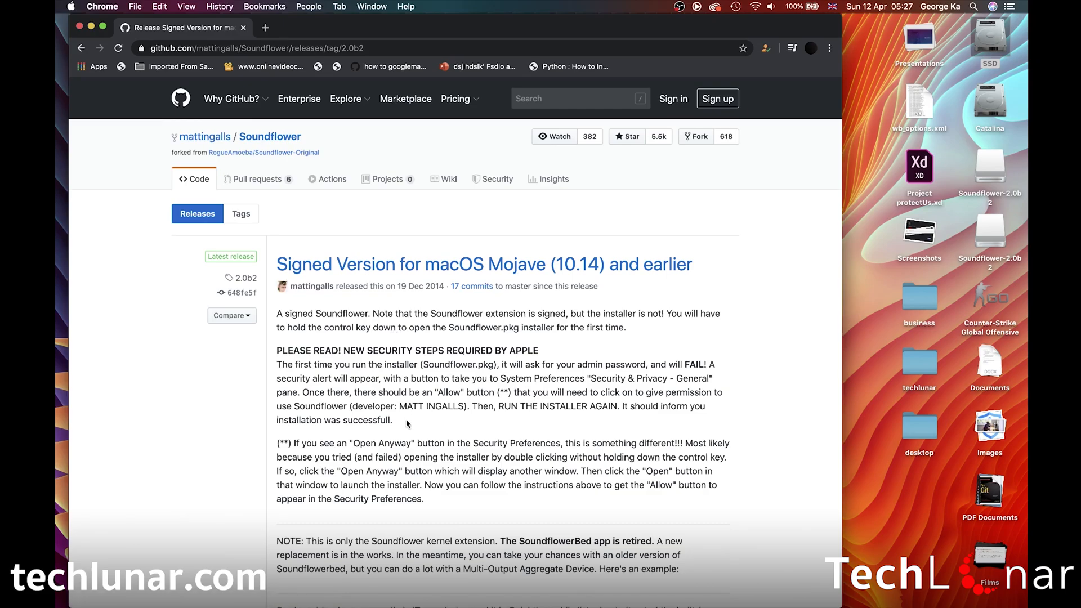
# Download Soundflower-2.0b2.dmg from the release assets and open the disk image.
pyautogui.scroll(-10, 408, 424)
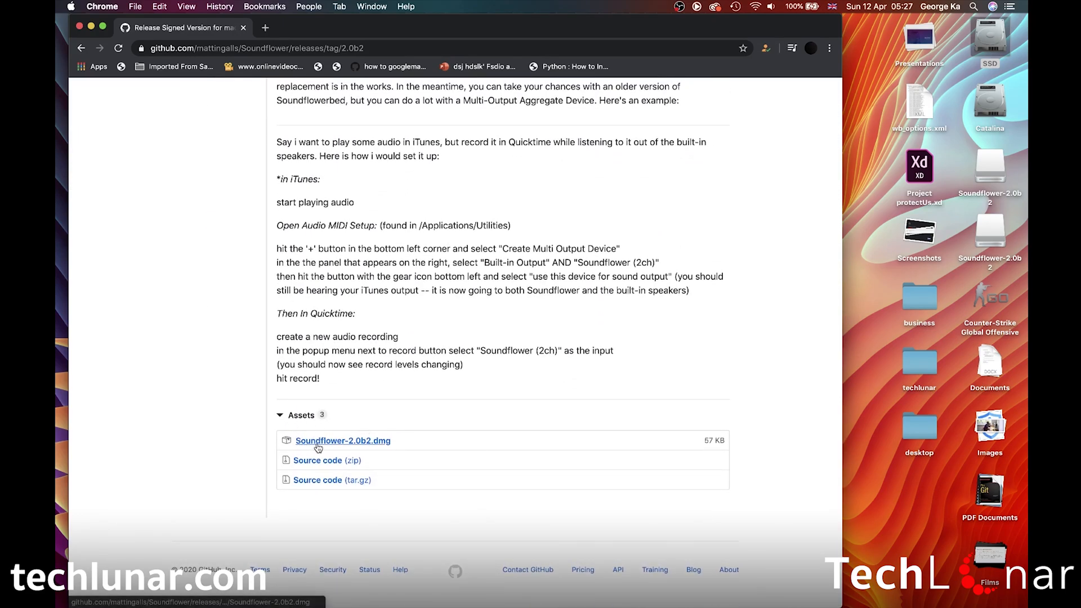
pyautogui.click(377, 446)
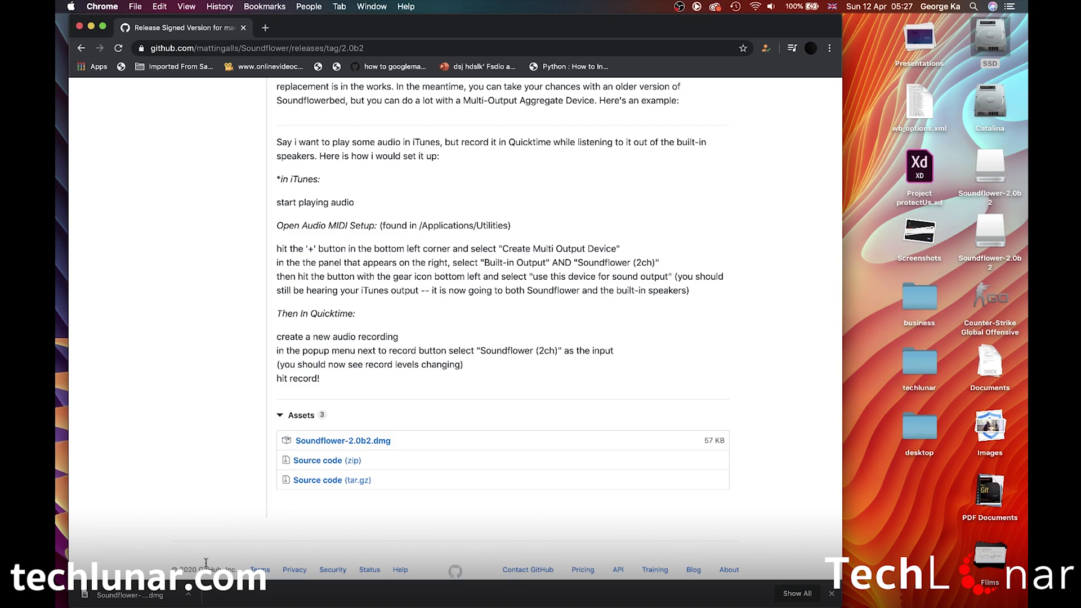
pyautogui.click(135, 596)
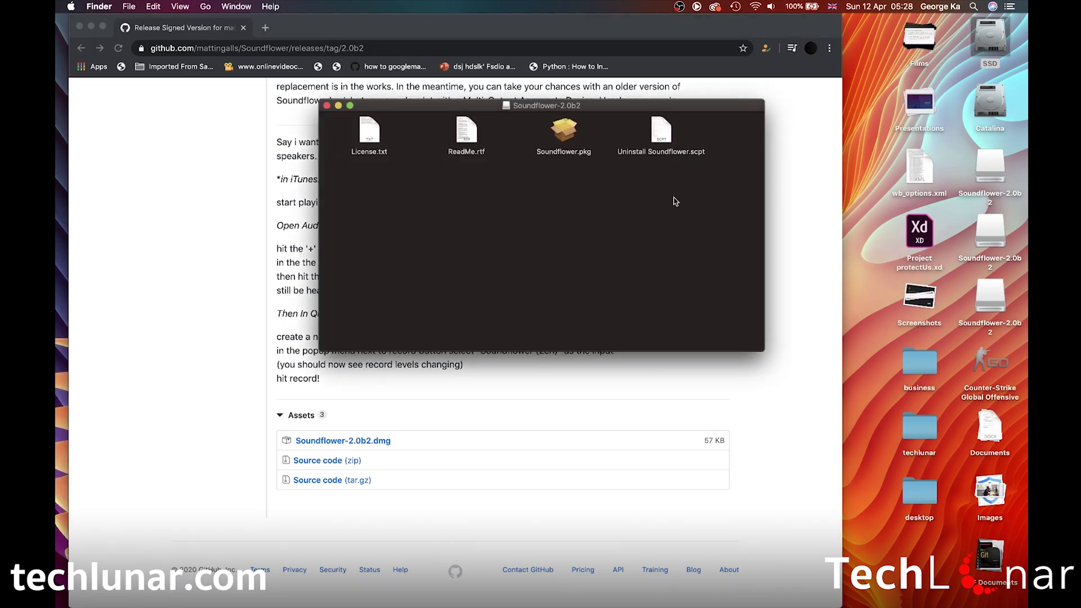
pyautogui.moveTo(598, 106); pyautogui.dragTo(618, 147)
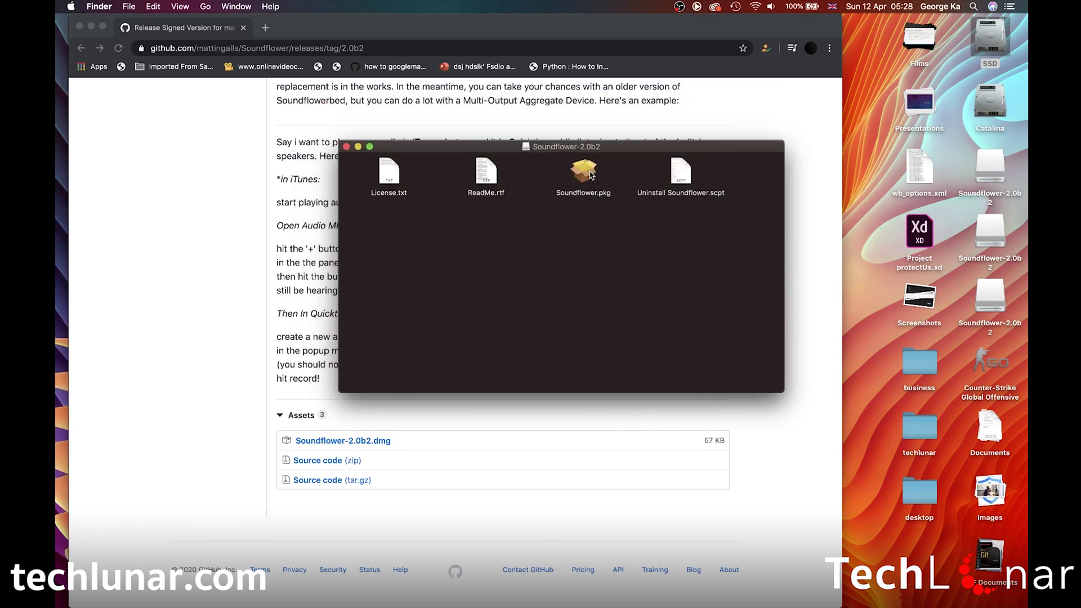
# Read through ReadMe.rtf on the Soundflower disk image and close it.
pyautogui.click(487, 179)
pyautogui.doubleClick(488, 179)
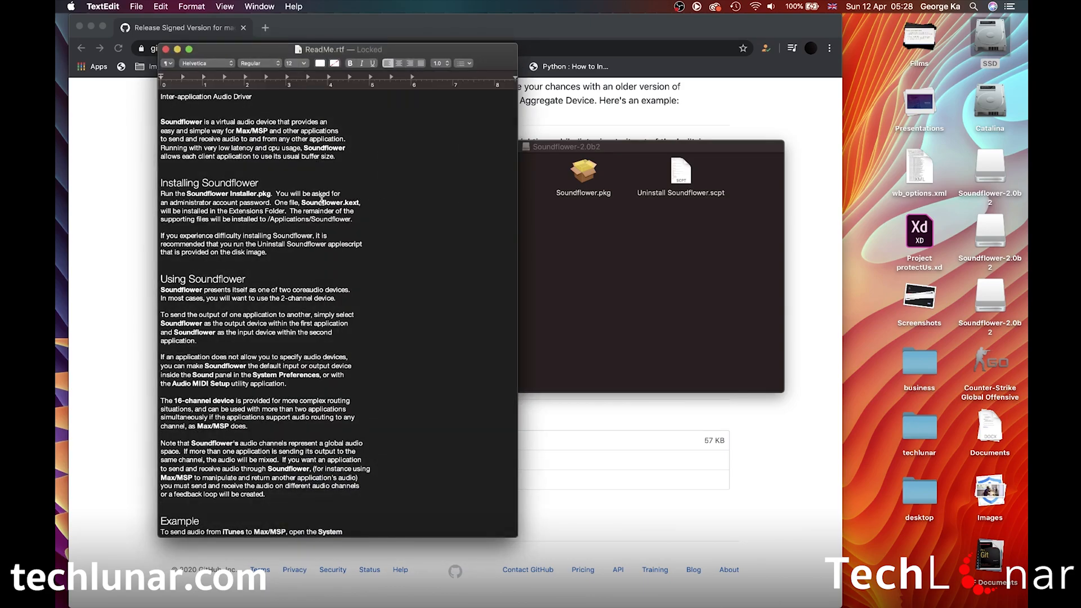
pyautogui.scroll(-2, 322, 200)
pyautogui.scroll(-5, 321, 200)
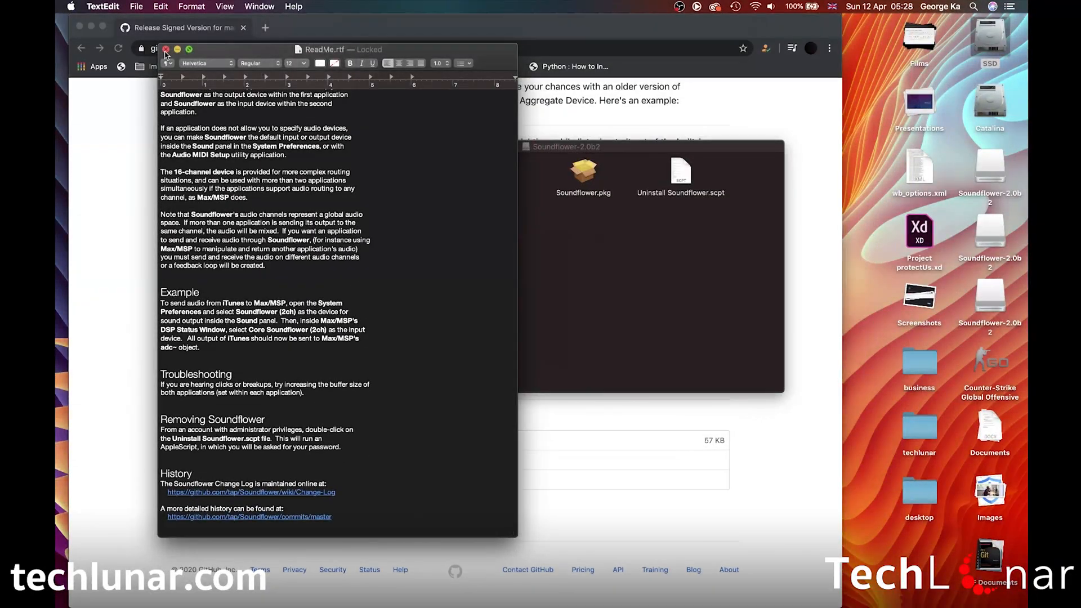
pyautogui.click(166, 49)
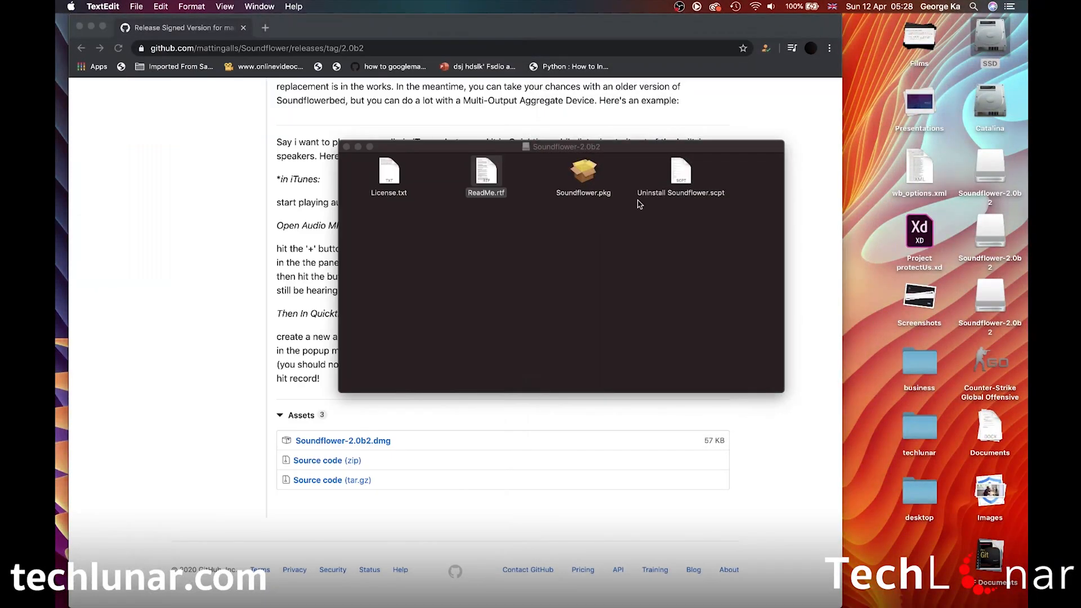
# Open Soundflower.pkg from the disk image, allowing the package to run despite its unidentified developer.
pyautogui.doubleClick(586, 175)
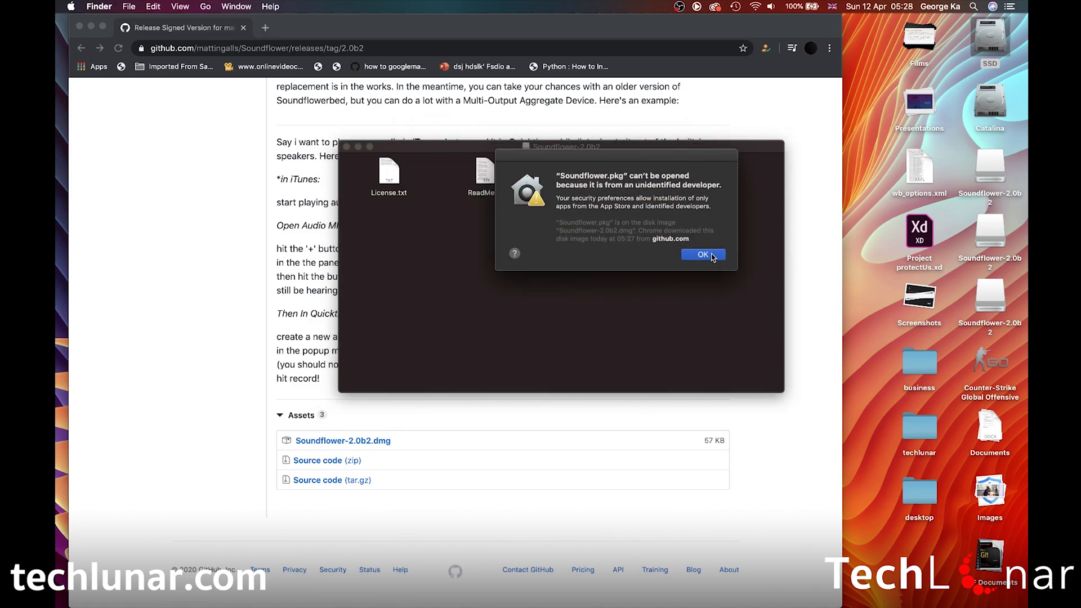
pyautogui.click(697, 253)
pyautogui.rightClick(578, 179)
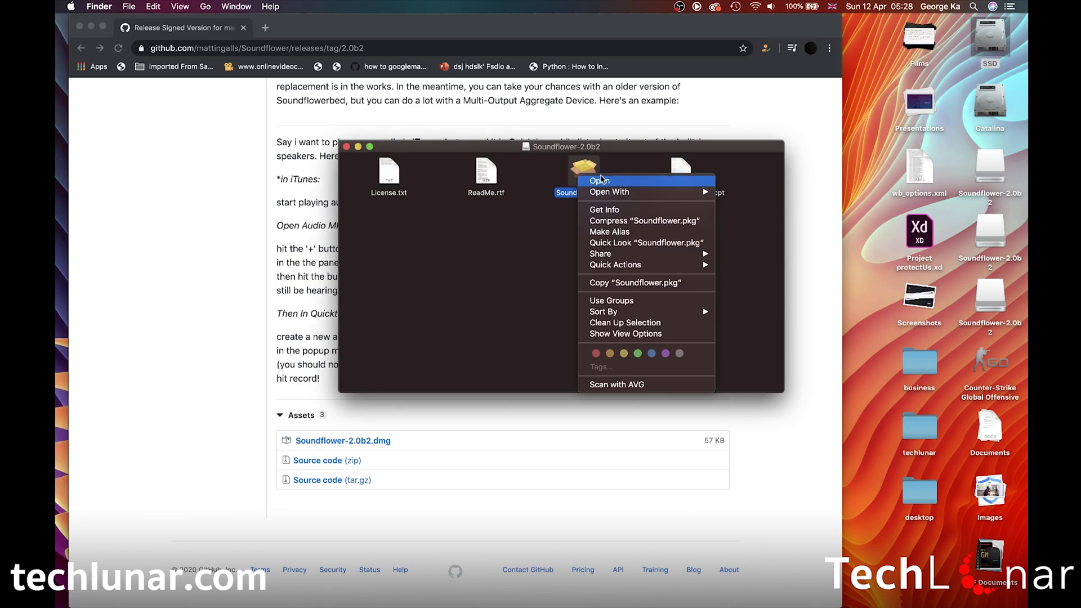
pyautogui.click(601, 180)
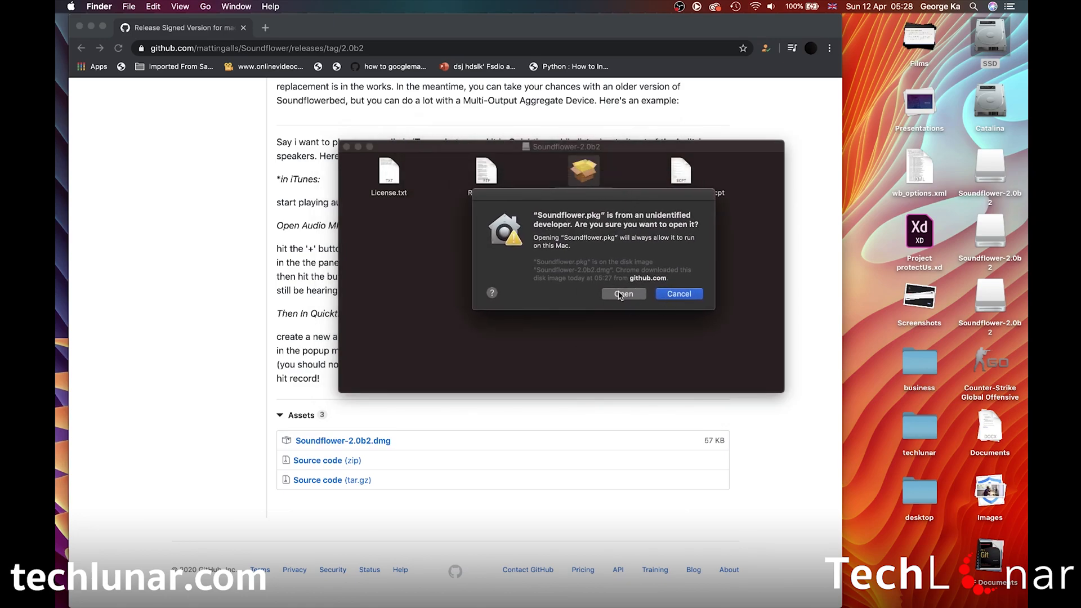
pyautogui.click(620, 295)
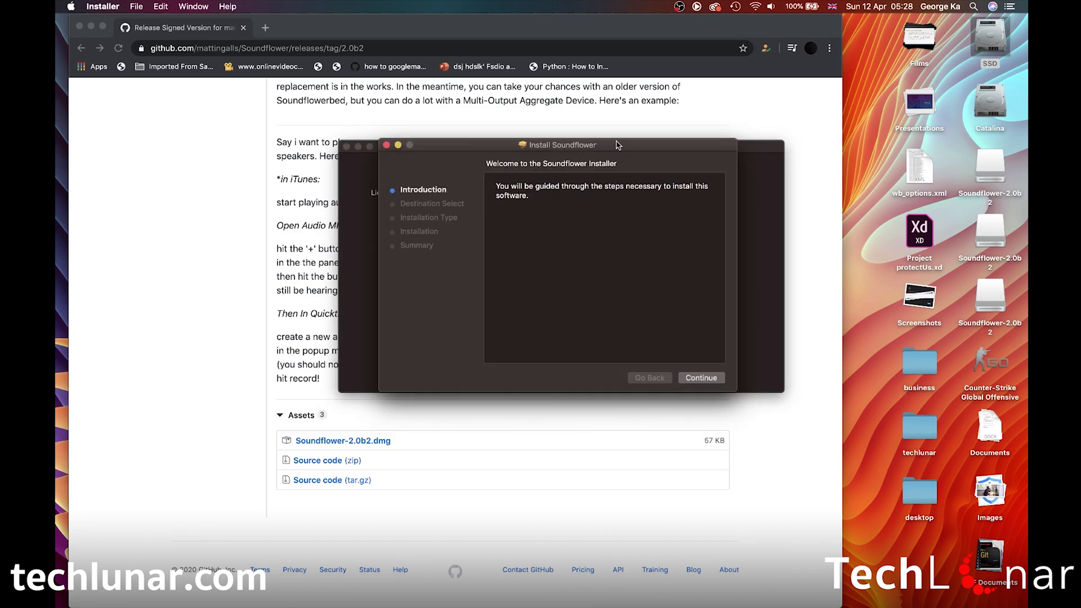
# Advance the Soundflower installer to the standard install stage for the SSD disk and close the installer.
pyautogui.click(701, 380)
pyautogui.click(701, 379)
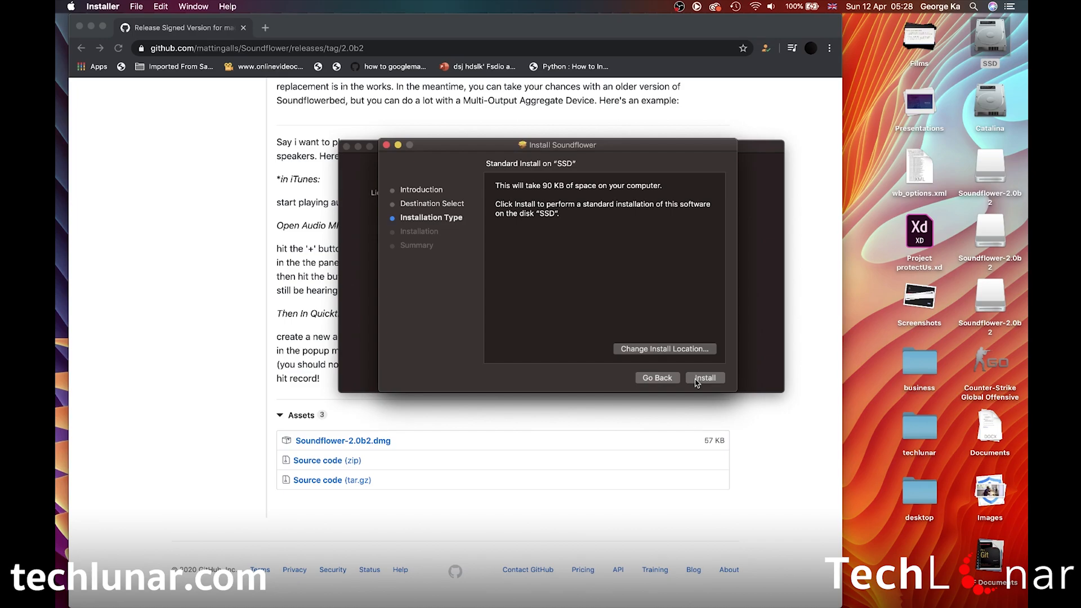
pyautogui.click(387, 147)
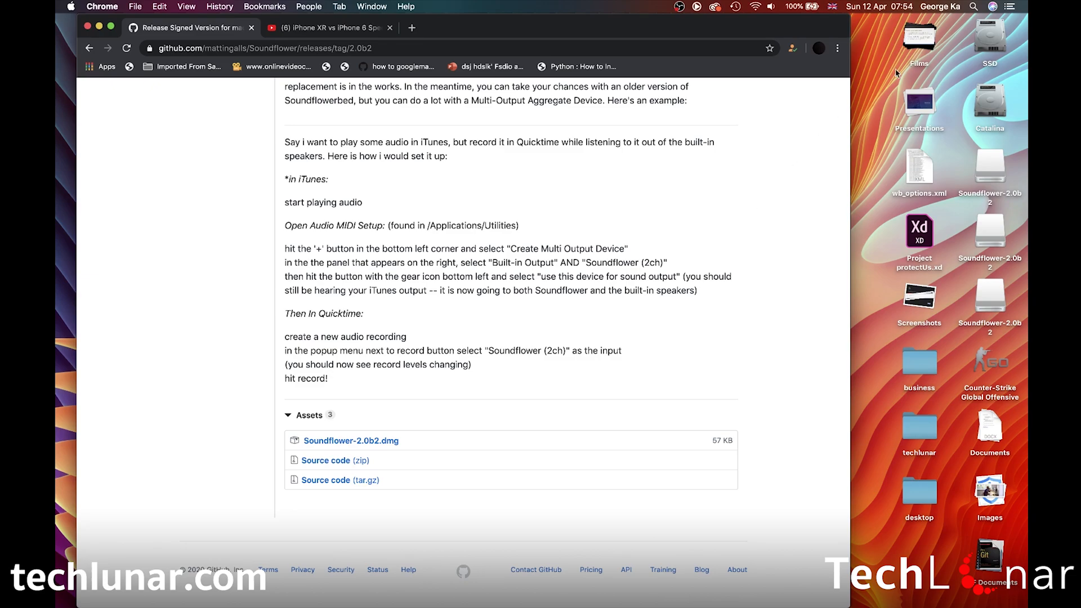
# Search the Mac for "audio midi" and launch Audio MIDI Setup.
pyautogui.click(973, 7)
pyautogui.write('audio midi')
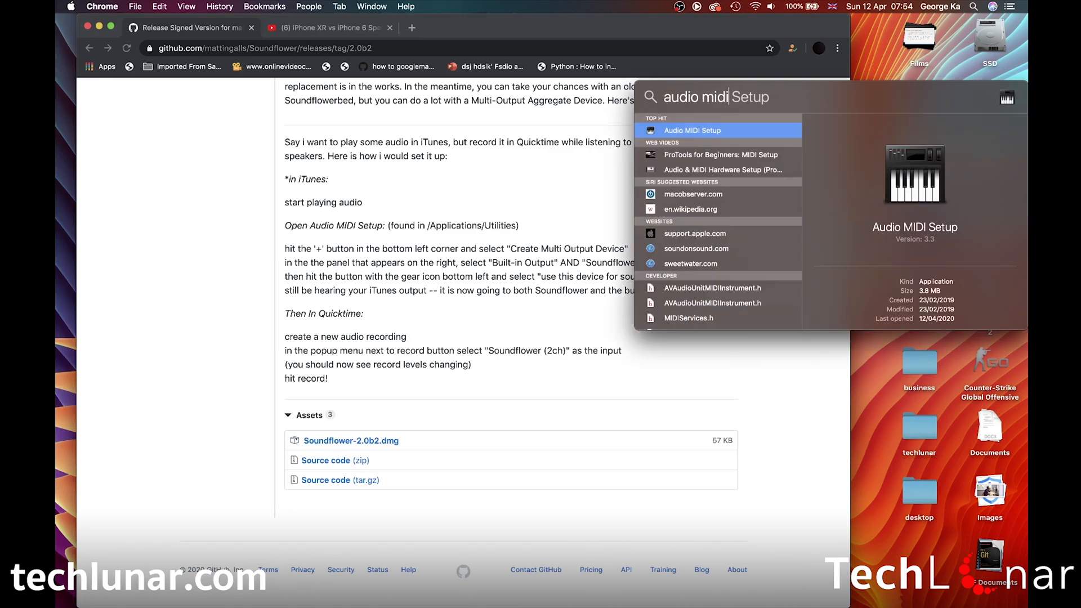
pyautogui.press('Return')
pyautogui.moveTo(780, 117); pyautogui.dragTo(687, 117)
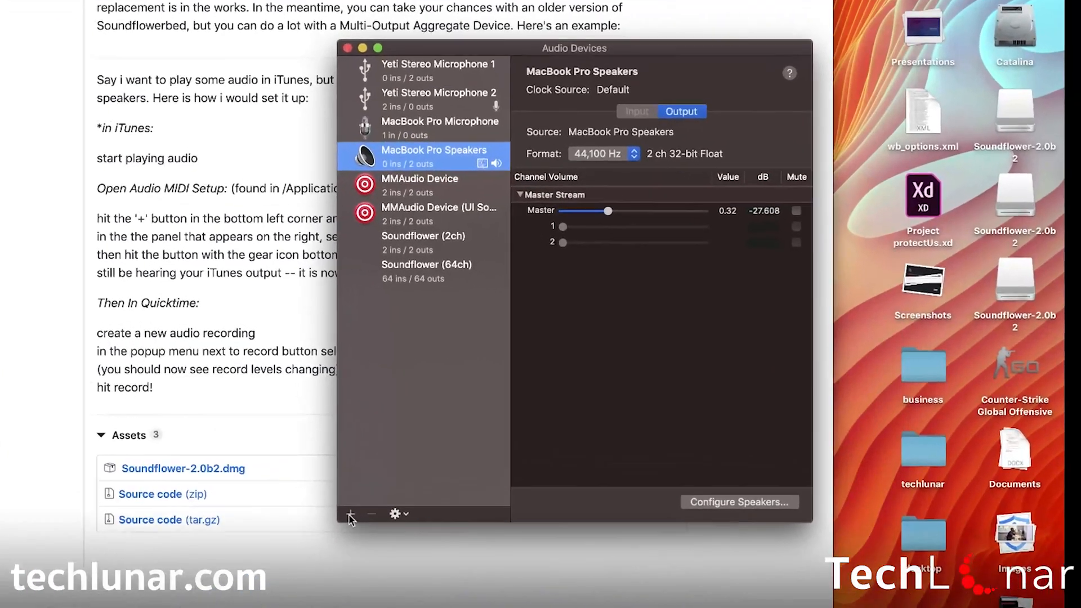
# Create an aggregate device that uses the two-input Yeti Stereo Microphone and Soundflower (2ch).
pyautogui.click(488, 472)
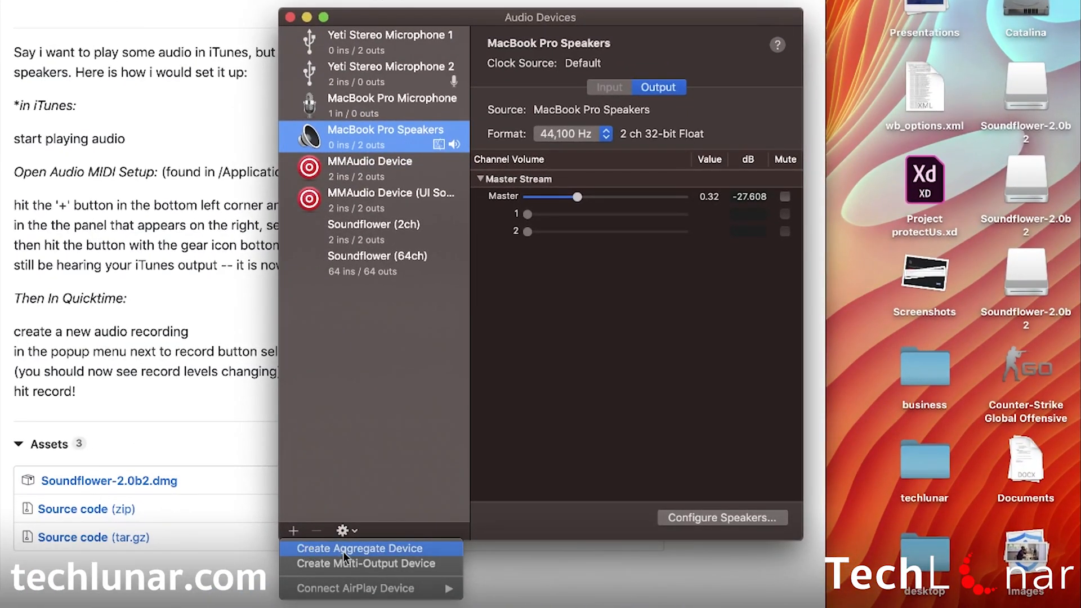
pyautogui.click(345, 551)
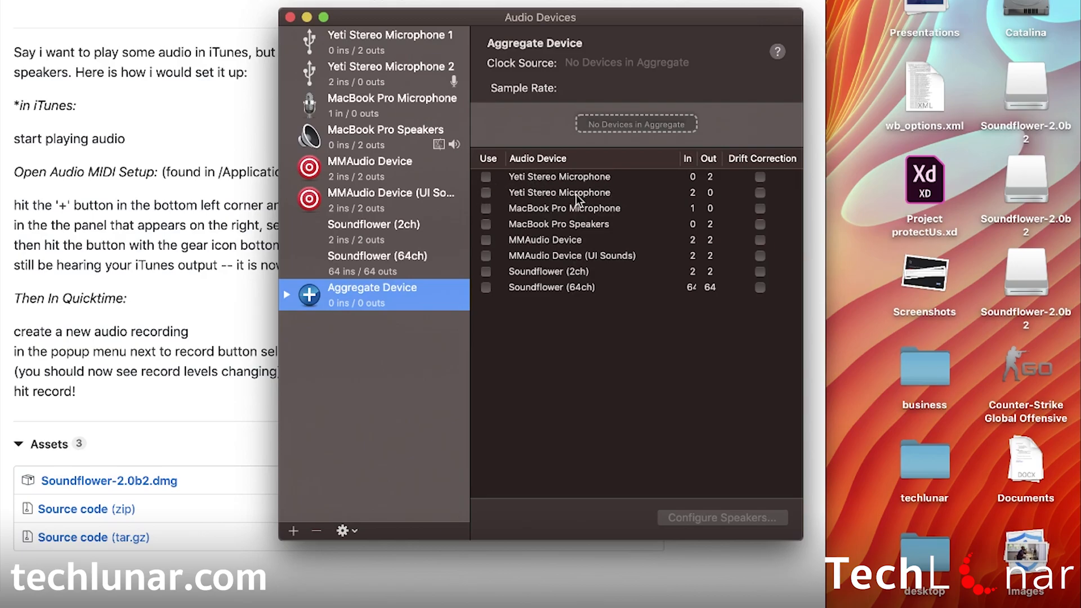
pyautogui.click(488, 194)
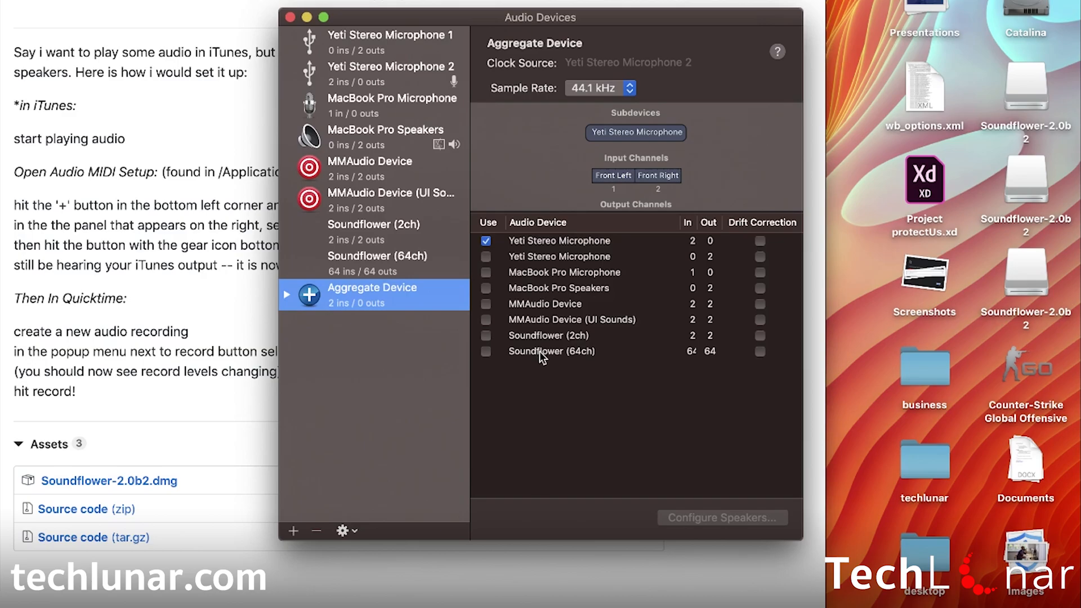
pyautogui.click(483, 334)
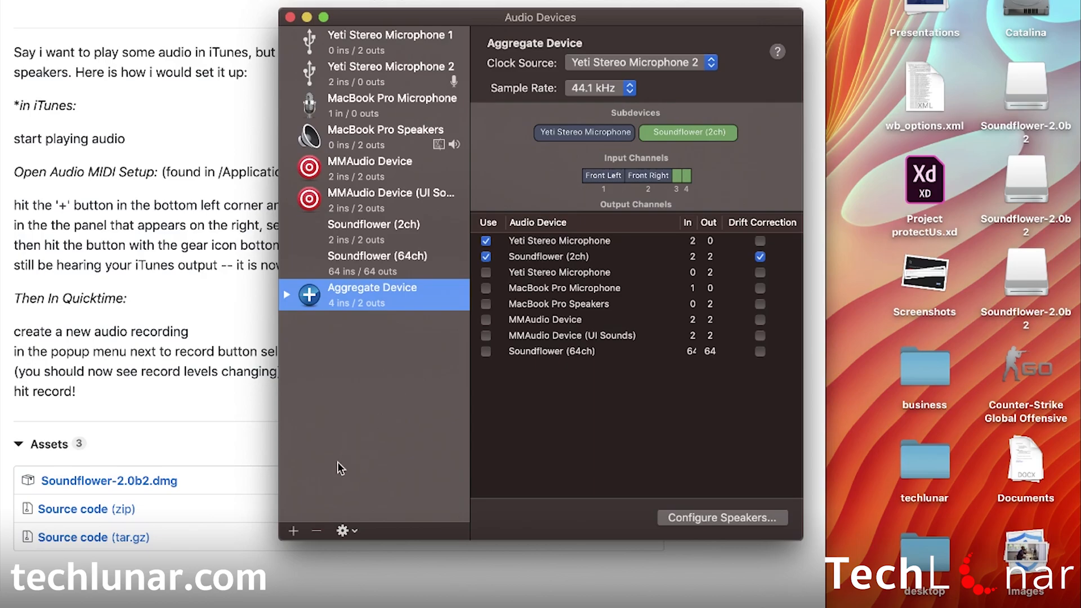
# Create a multi-output device and add Soundflower (2ch) to it alongside MacBook Pro Speakers.
pyautogui.click(291, 531)
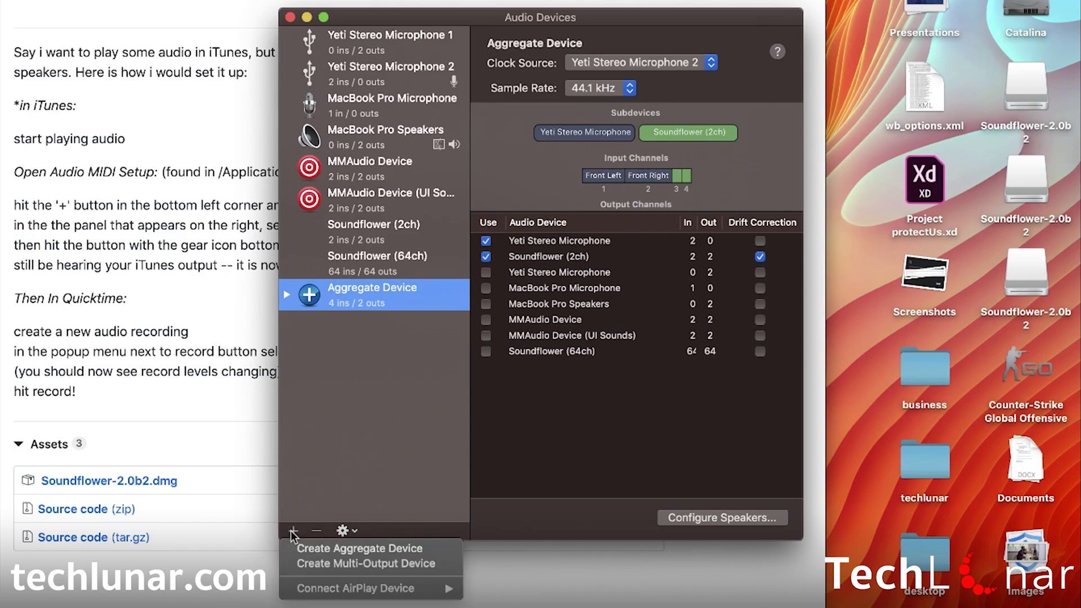
pyautogui.click(304, 564)
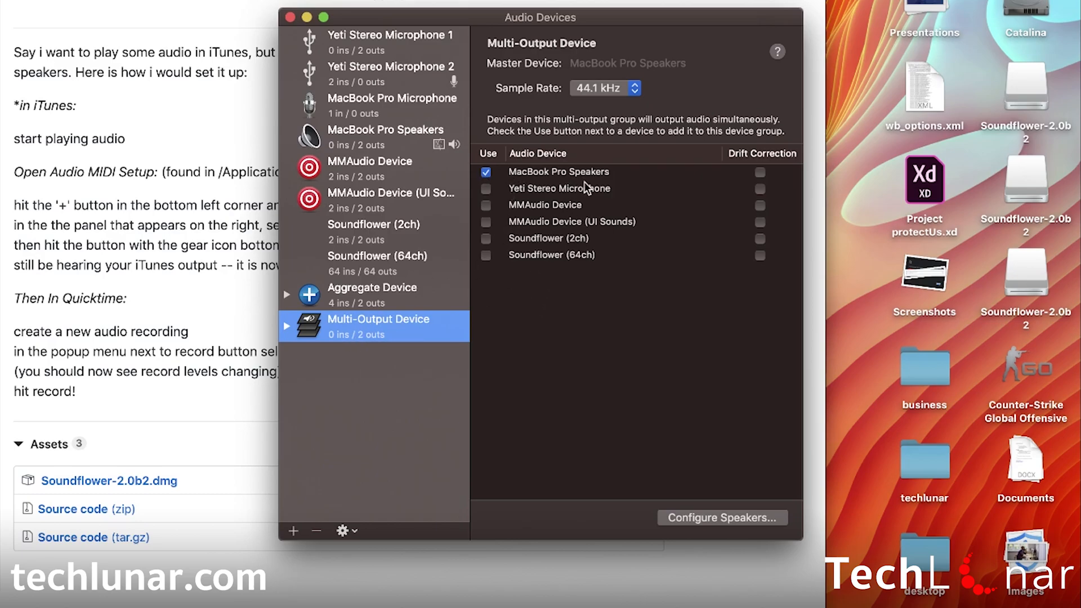
pyautogui.click(486, 239)
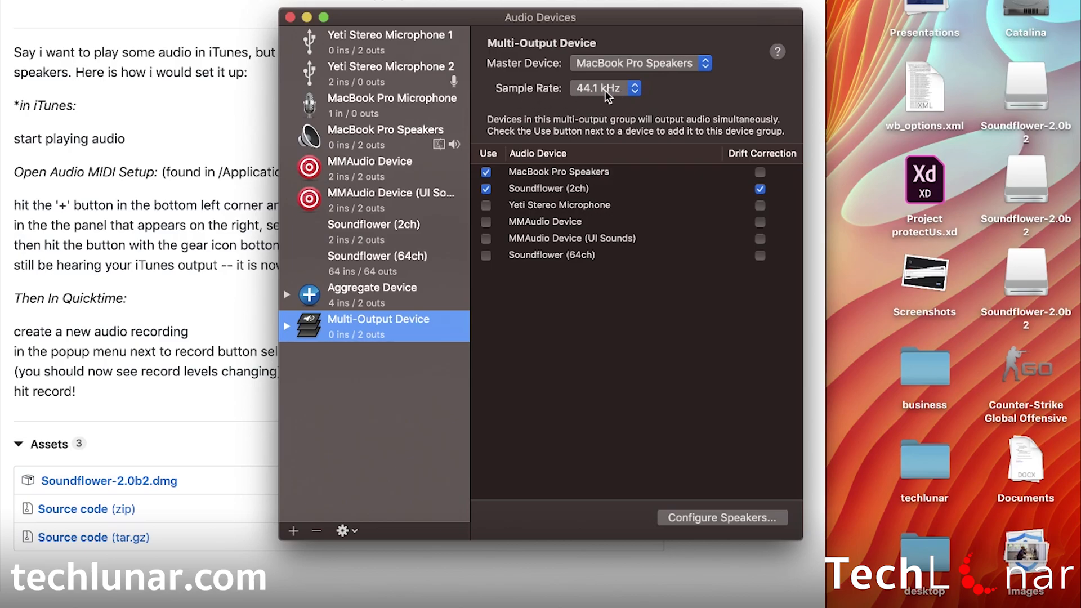
# Compare the sample rates of the aggregate and multi-output devices, and quit Audio MIDI Setup.
pyautogui.click(404, 299)
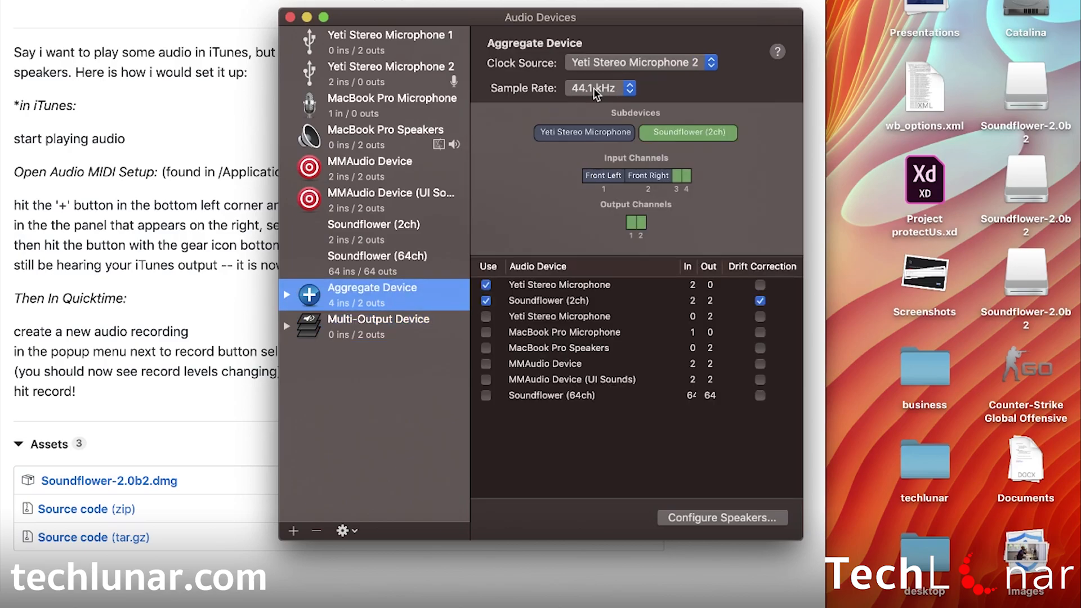
pyautogui.click(411, 332)
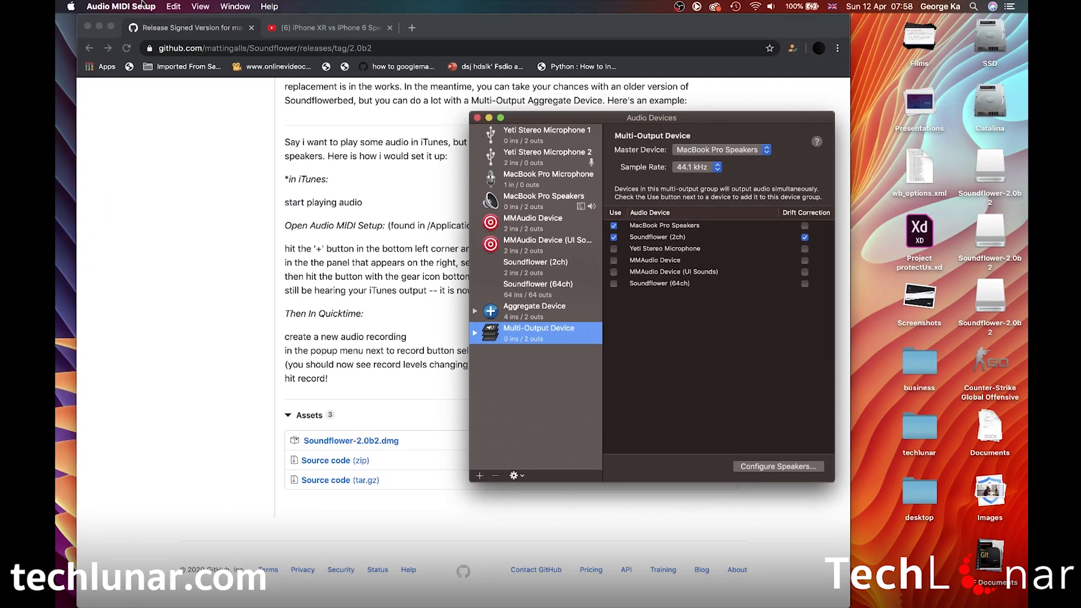
pyautogui.click(138, 6)
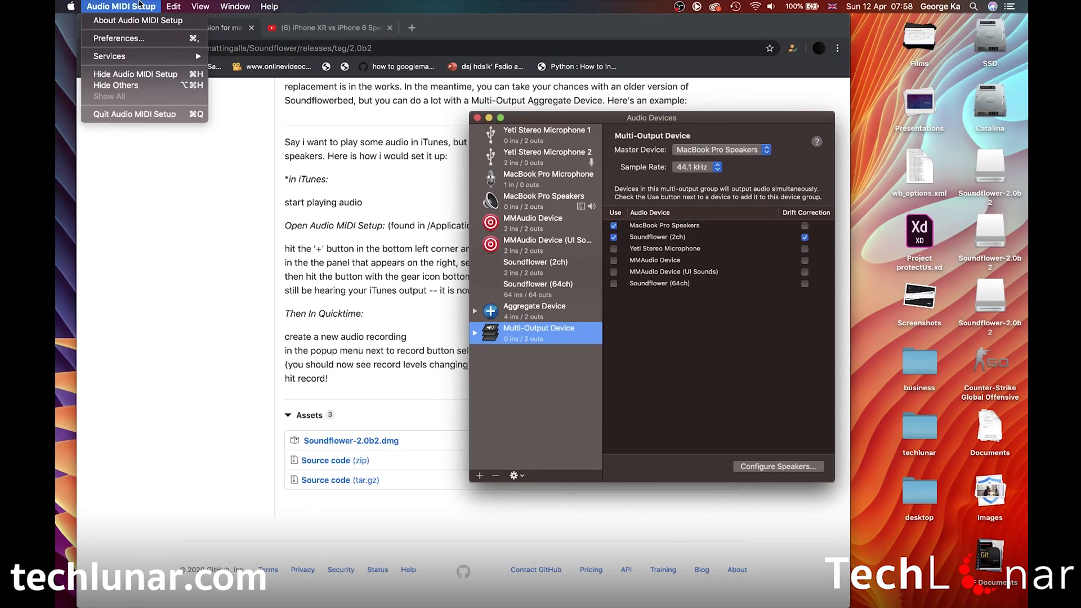
pyautogui.click(148, 114)
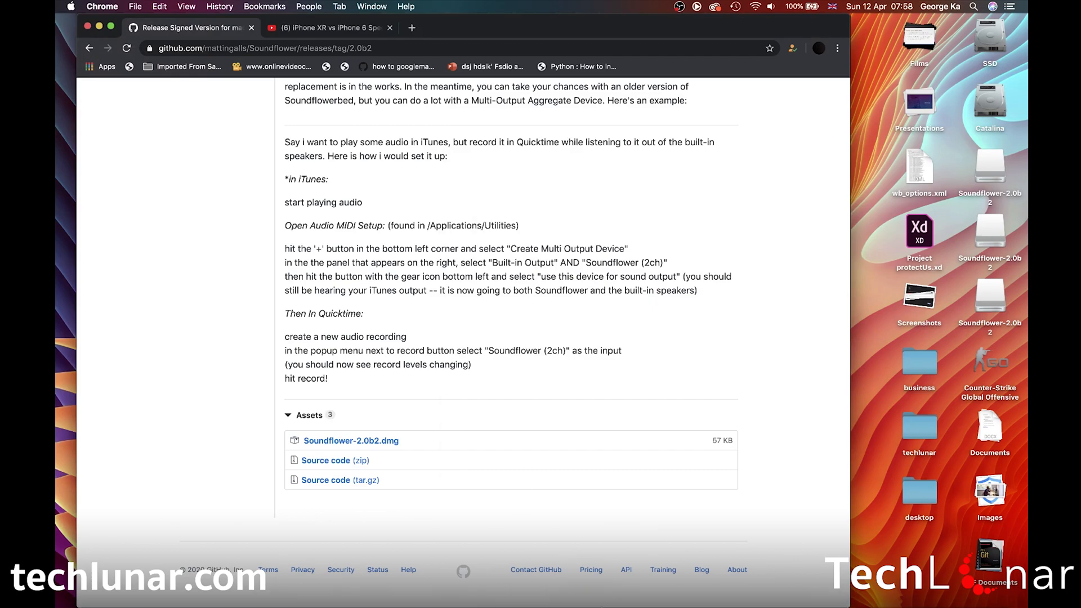
# Set the Mac's sound output to Multi-Output Device in System Preferences, check the sound input device, and close the preferences.
pyautogui.moveTo(589, 607)
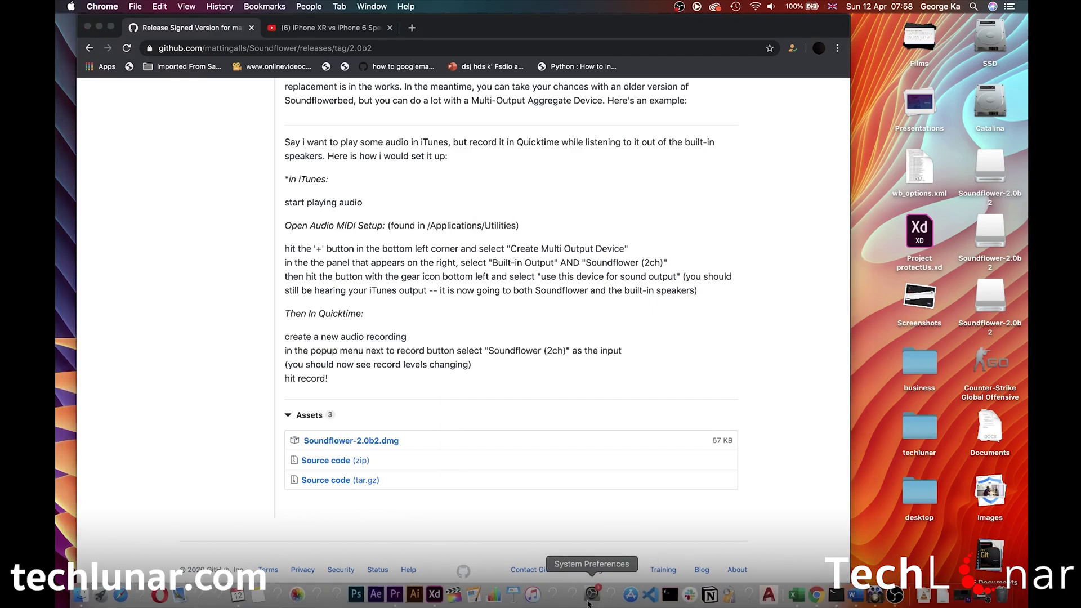
pyautogui.click(592, 595)
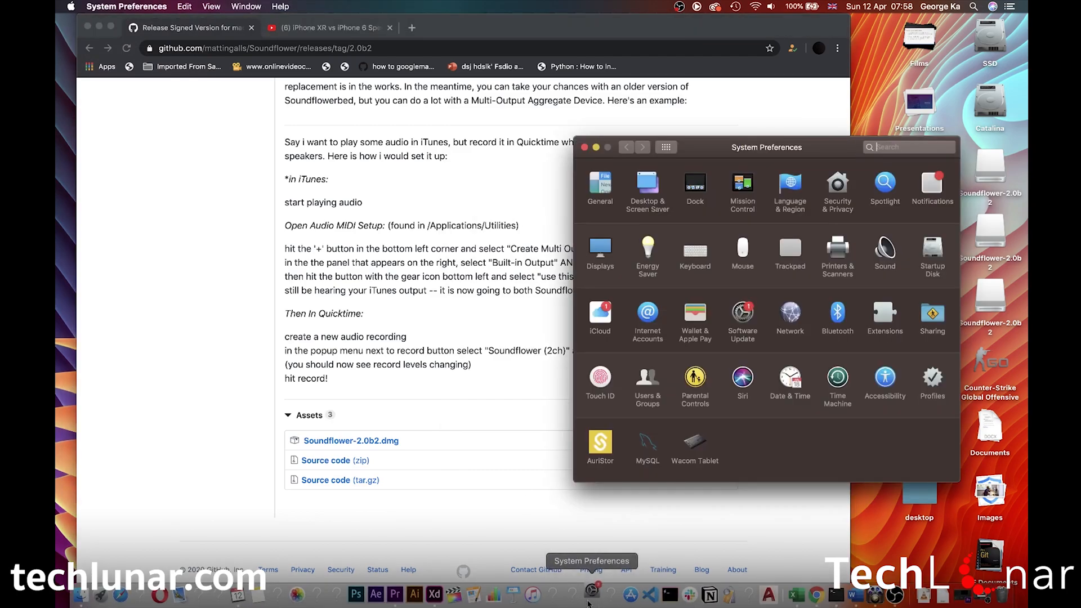
pyautogui.click(885, 249)
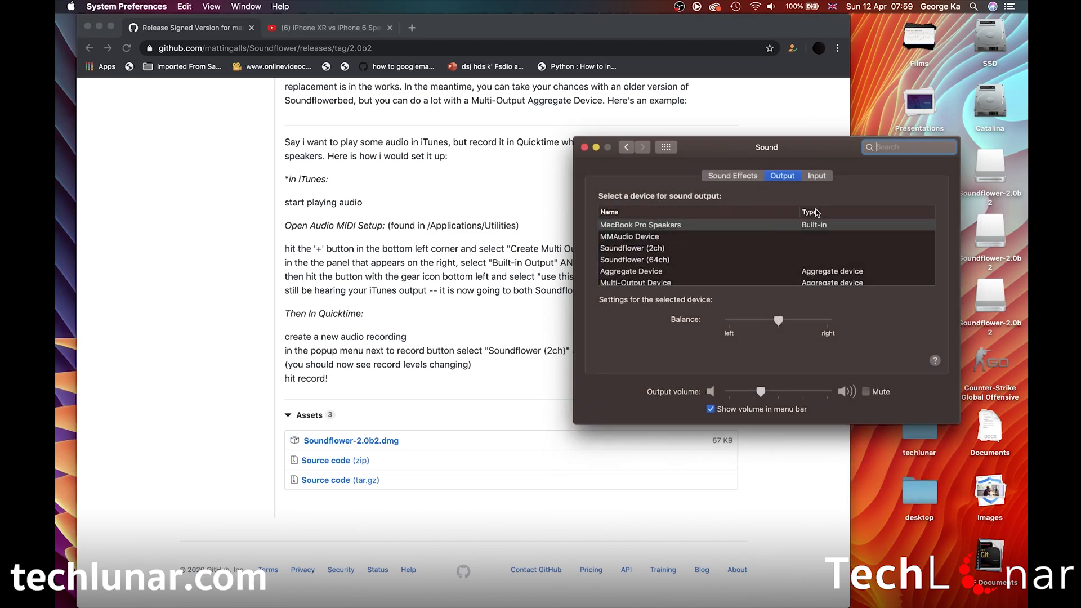
pyautogui.scroll(-2, 725, 258)
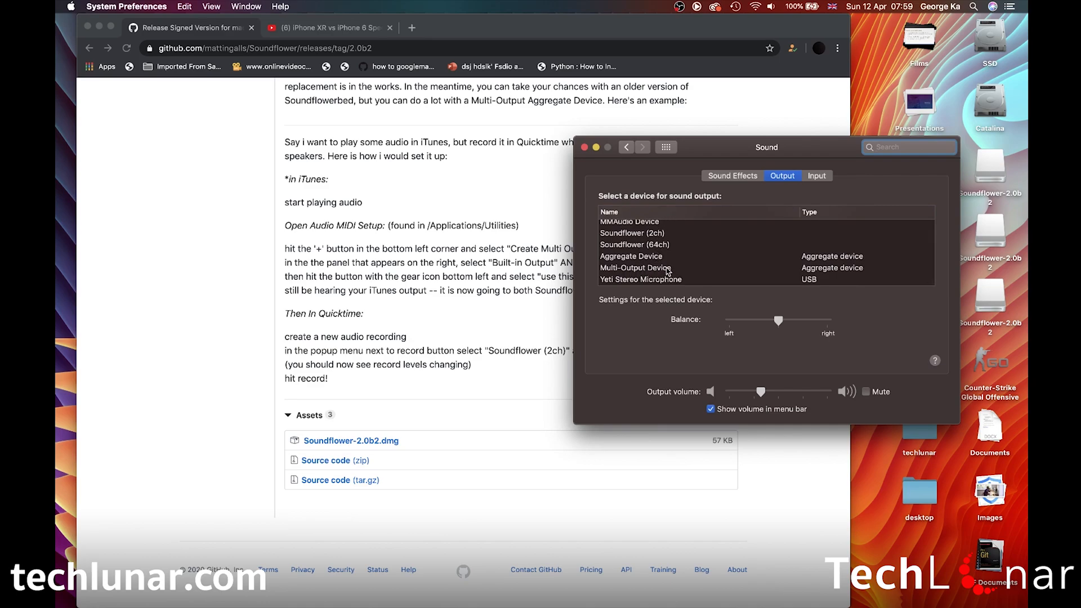
pyautogui.click(667, 269)
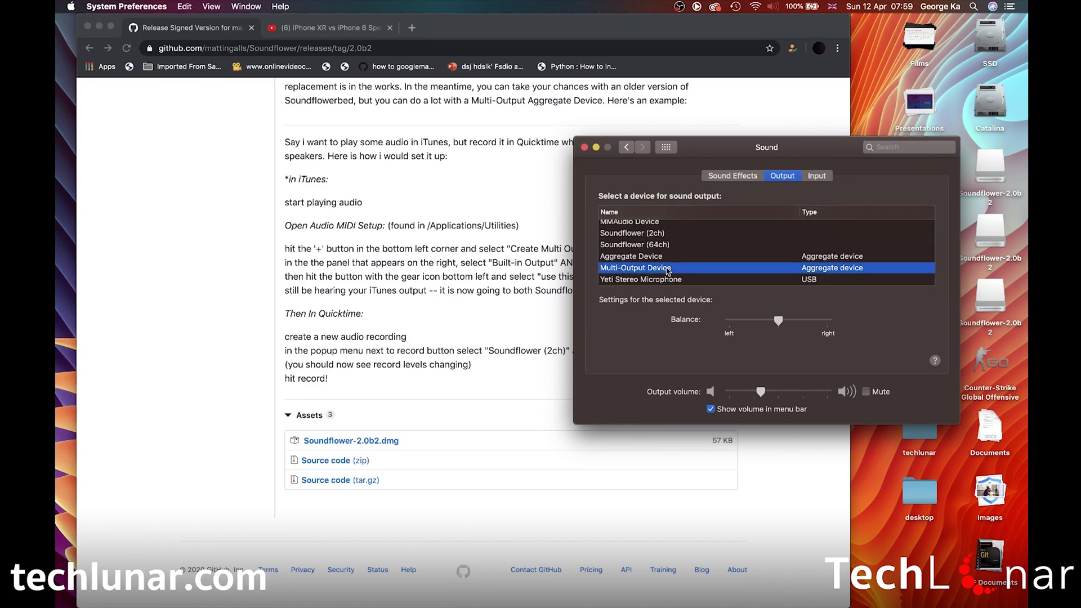
pyautogui.click(818, 178)
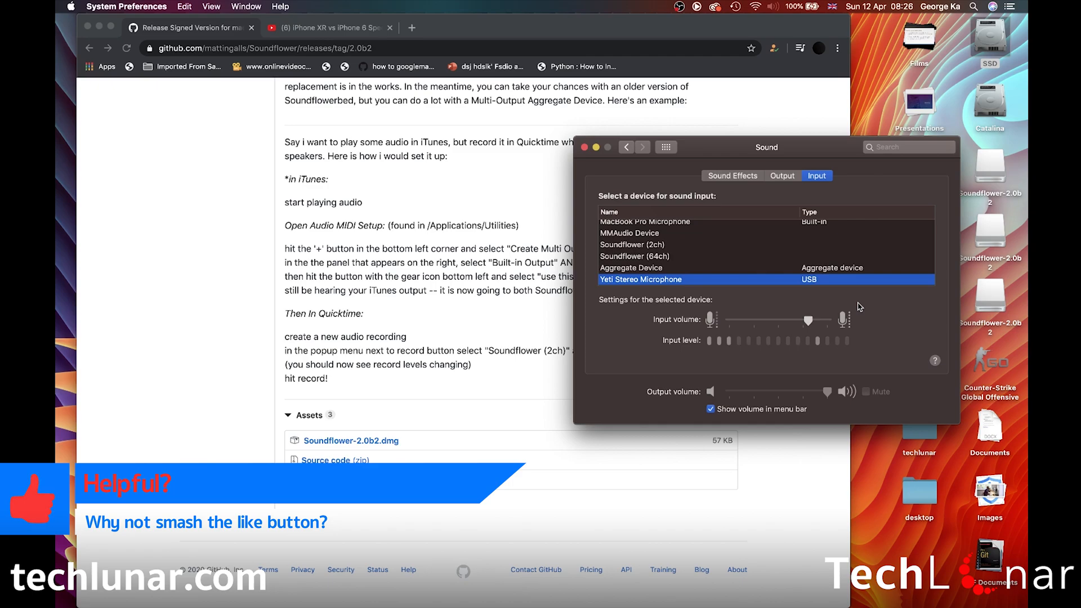
pyautogui.click(585, 148)
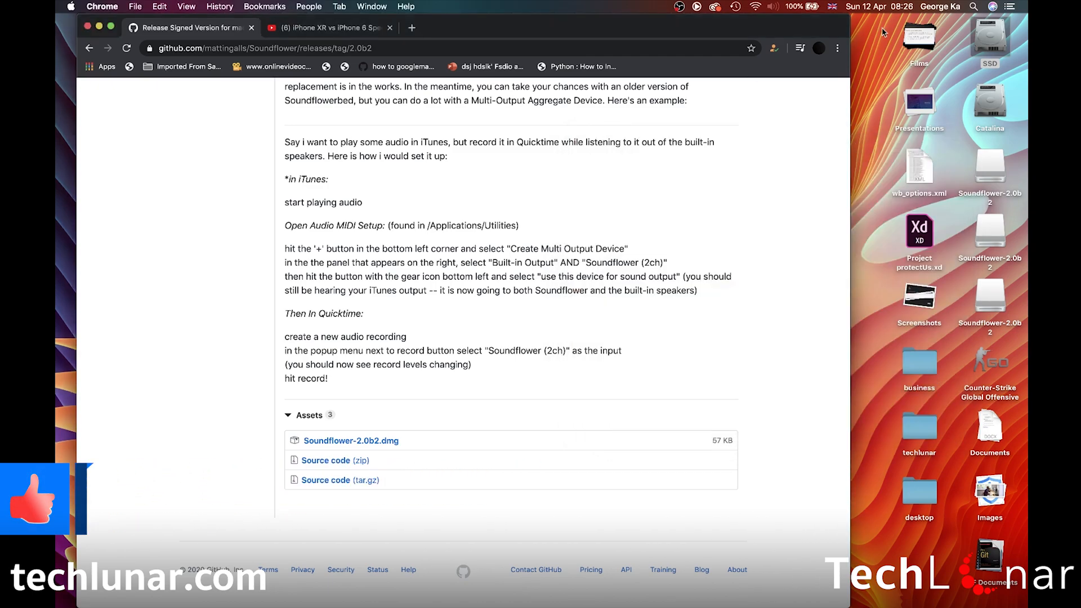
# Search the Mac for "quick", launch QuickTime Player, and open a new screen recording.
pyautogui.click(973, 6)
pyautogui.write('quick')
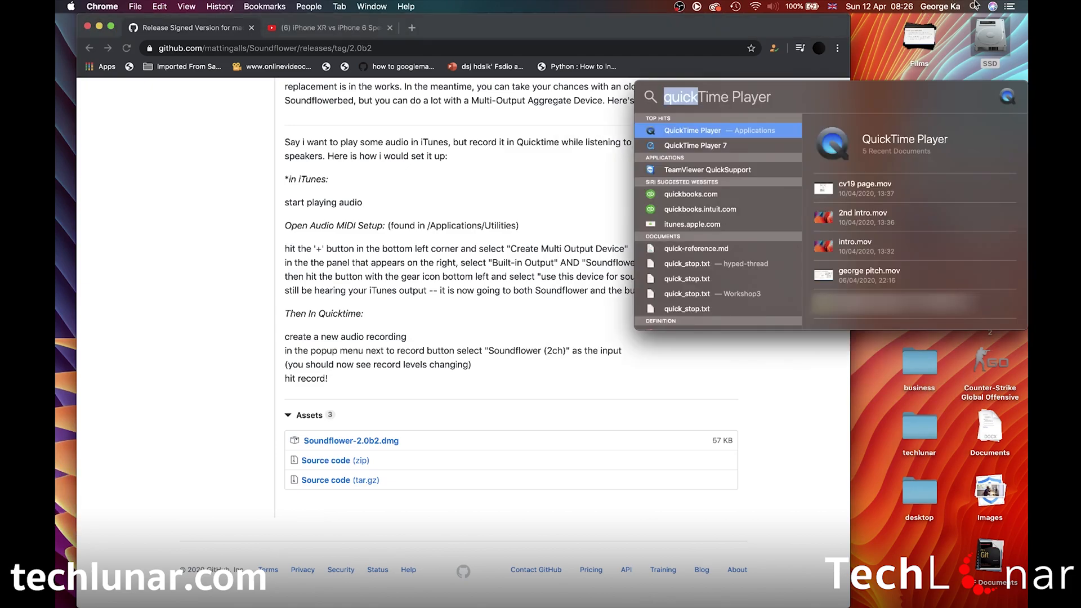
pyautogui.press('Return')
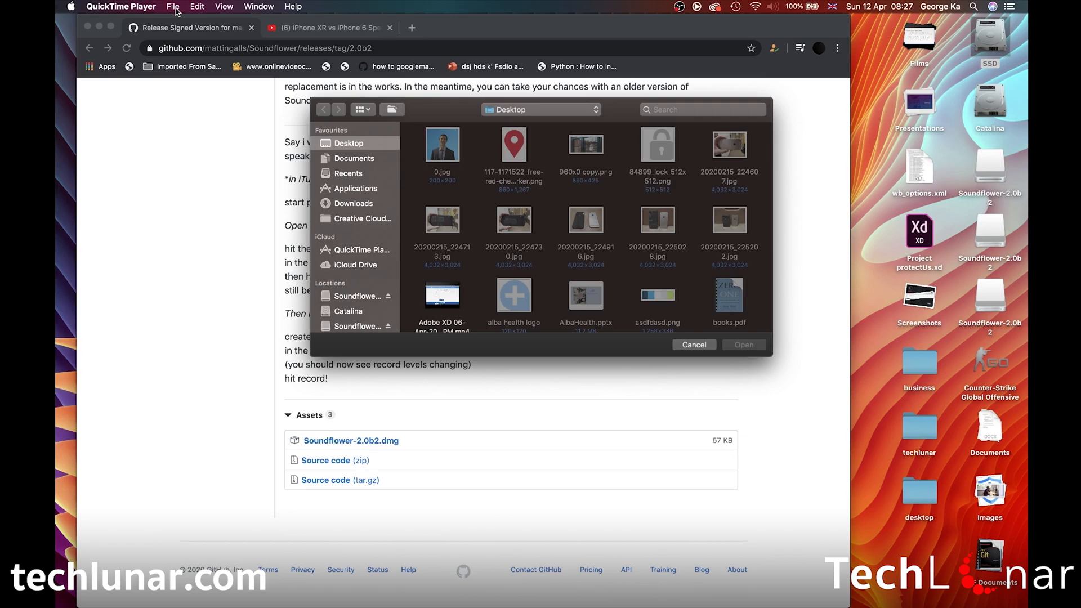
pyautogui.click(178, 12)
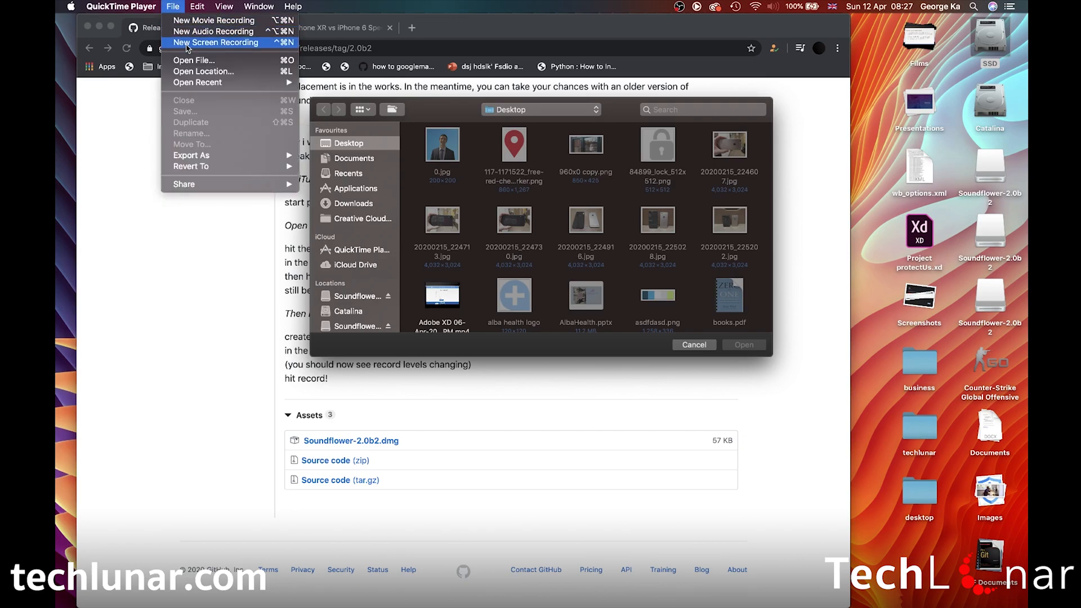
pyautogui.click(188, 44)
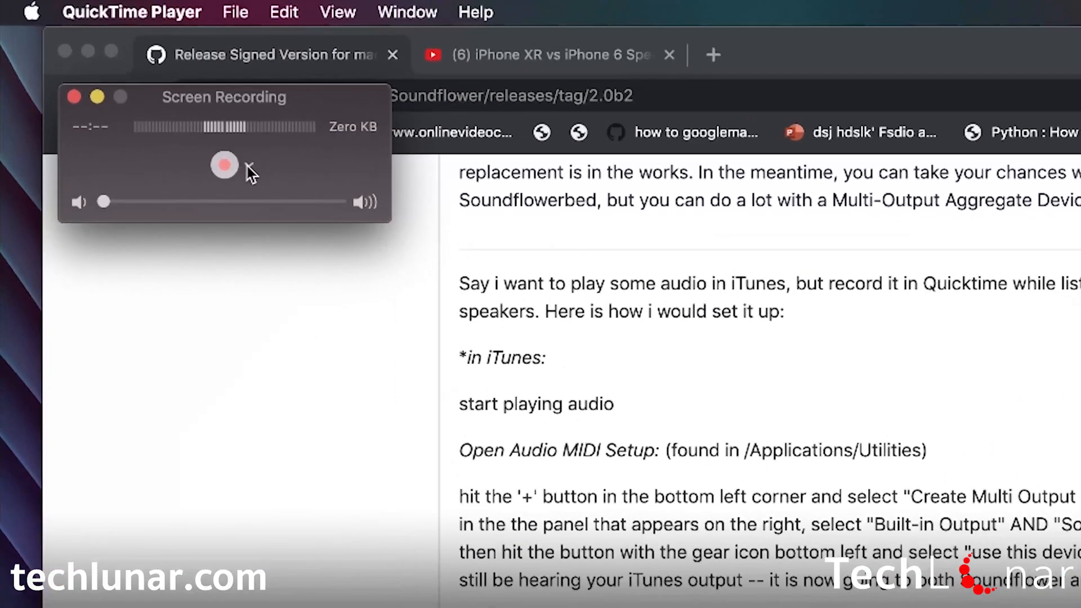
# Choose Aggregate Device as the screen recording's microphone and start recording the screen.
pyautogui.click(200, 108)
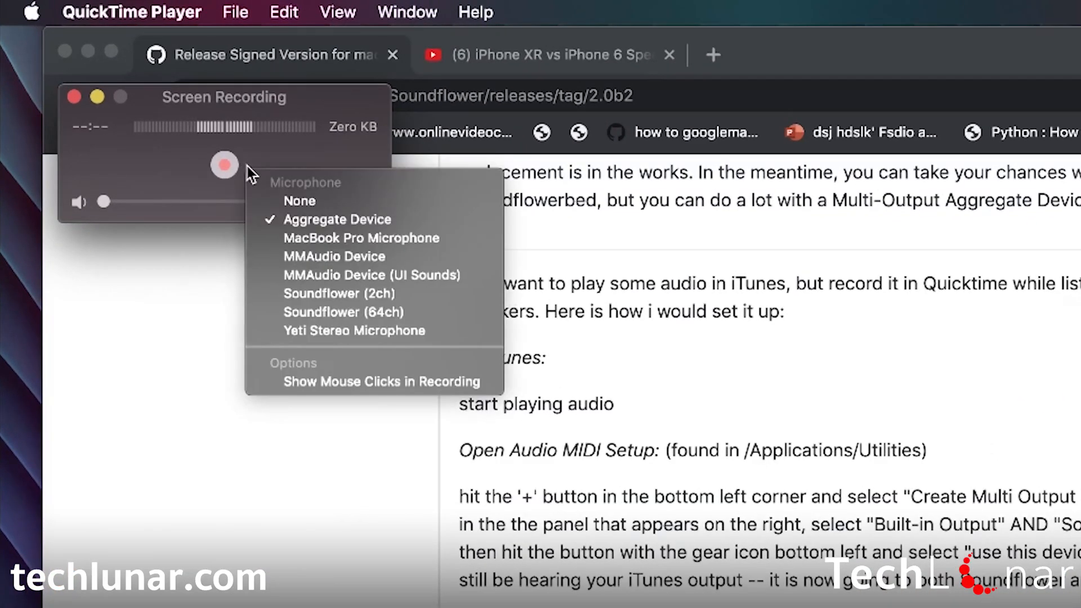
pyautogui.click(380, 222)
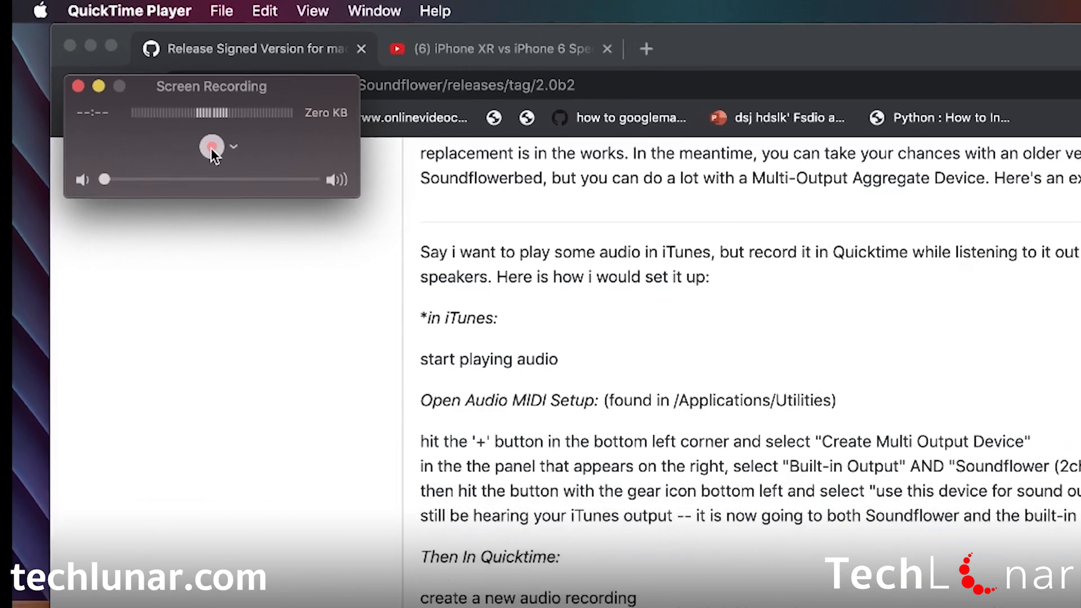
pyautogui.click(224, 168)
pyautogui.click(294, 250)
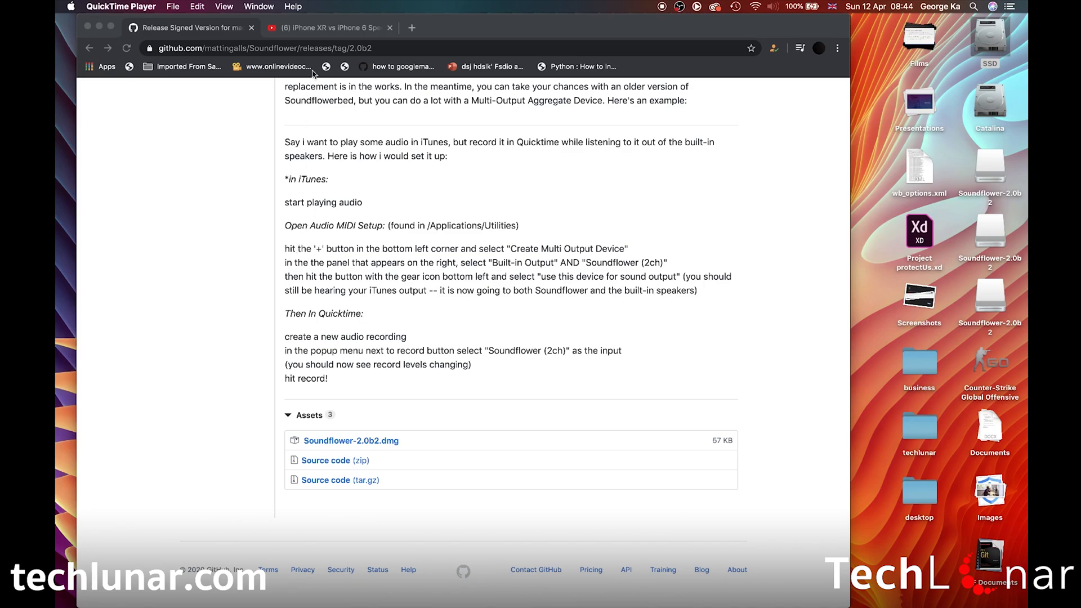
# Play the iPhone XR vs iPhone 6 YouTube video in Chrome while recording, and stop the screen recording.
pyautogui.click(326, 30)
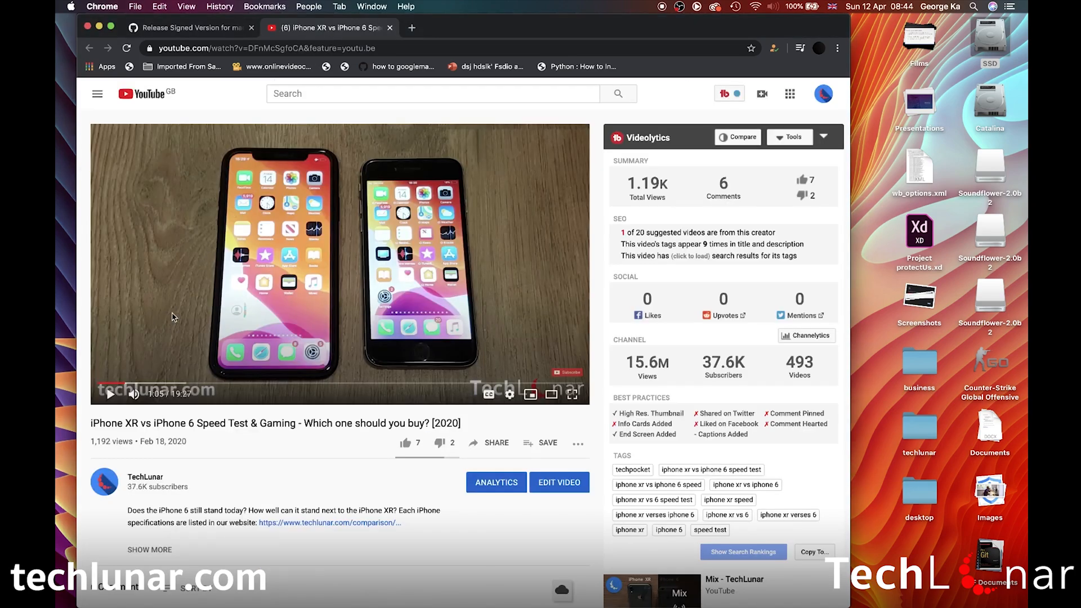
pyautogui.click(111, 396)
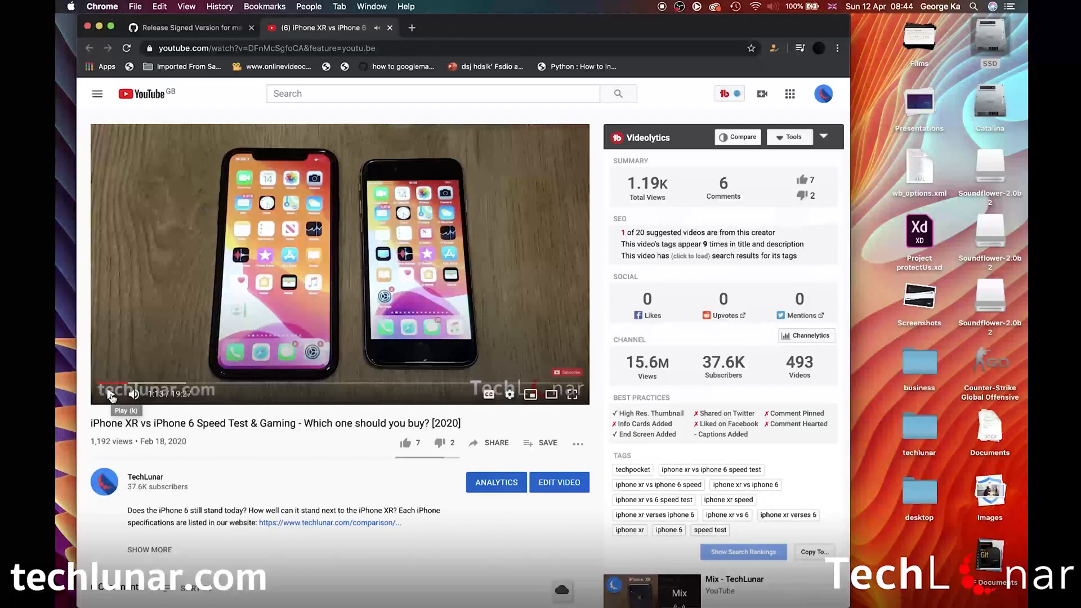
pyautogui.click(663, 6)
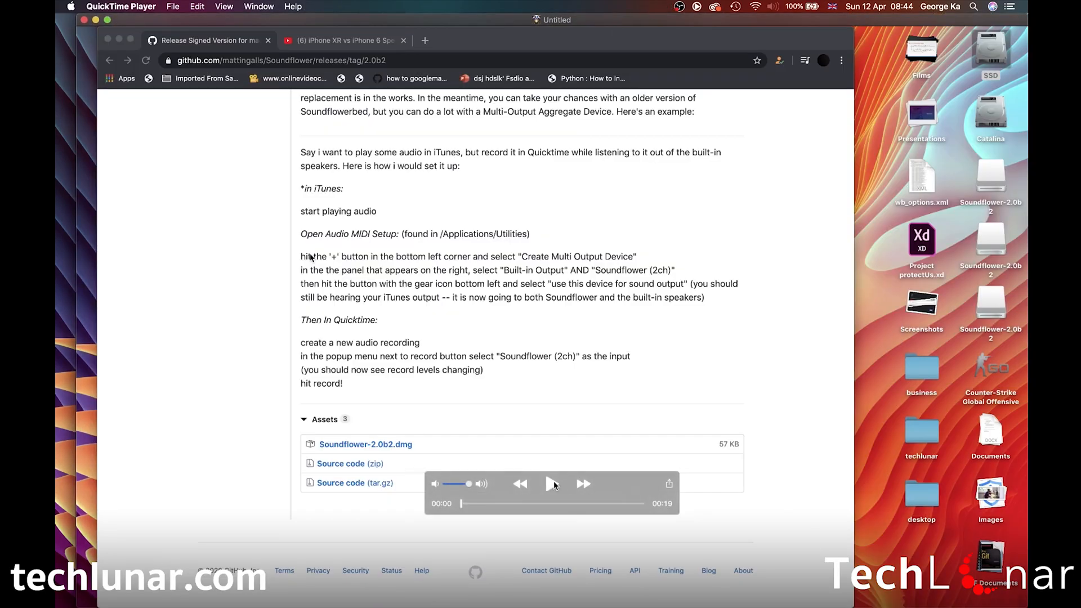
# Play back the test recording to check its audio, and close it without keeping the file.
pyautogui.click(553, 484)
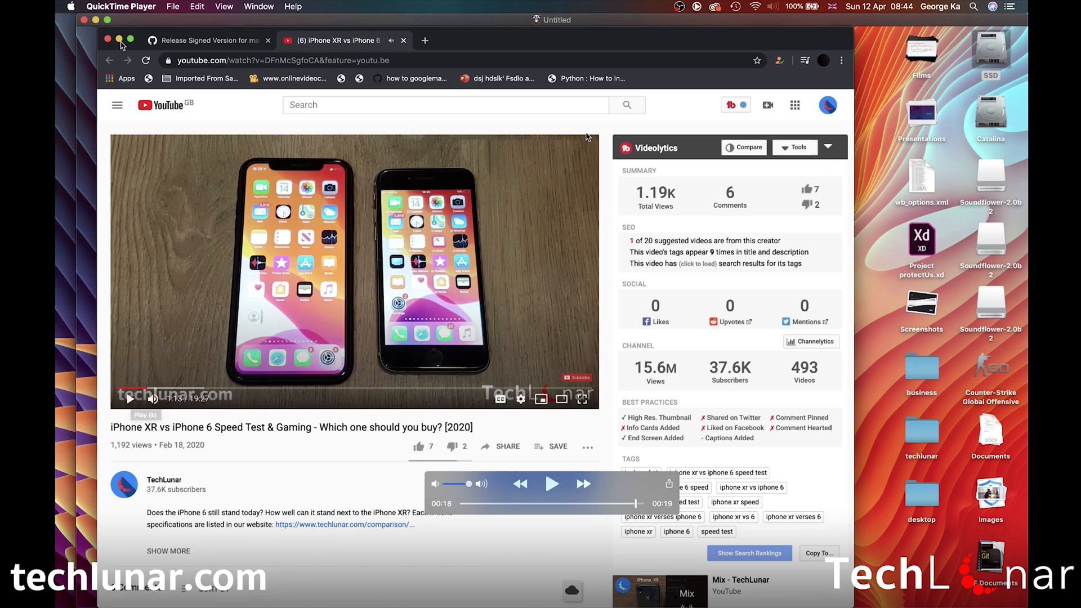
pyautogui.click(83, 20)
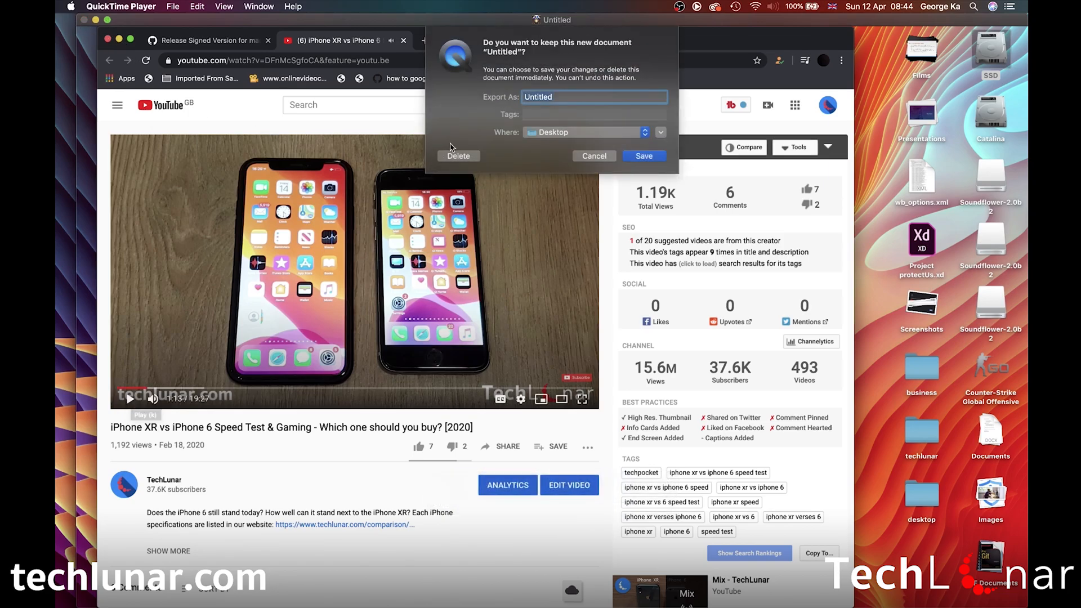
pyautogui.click(454, 155)
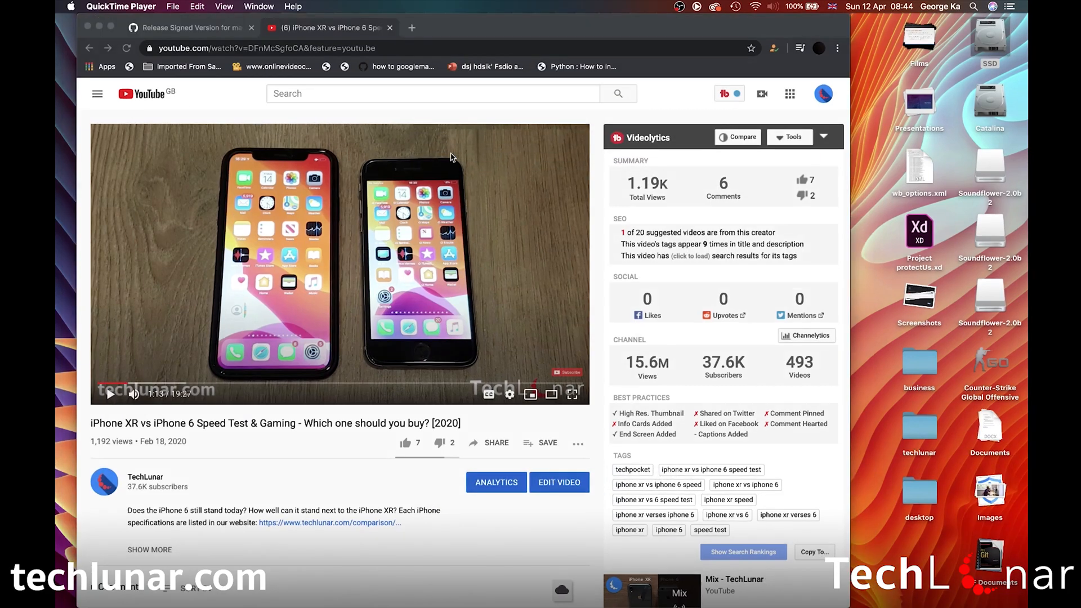